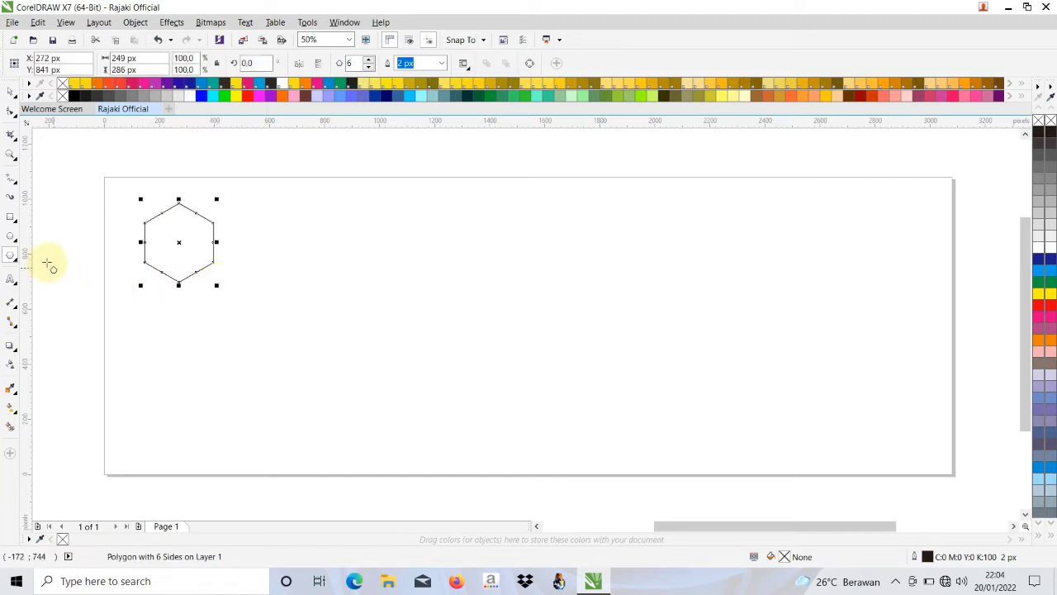
Draw a rectangle about 274 x 232 px below the hexagon and centre it roughly under the hexagon
click(11, 217)
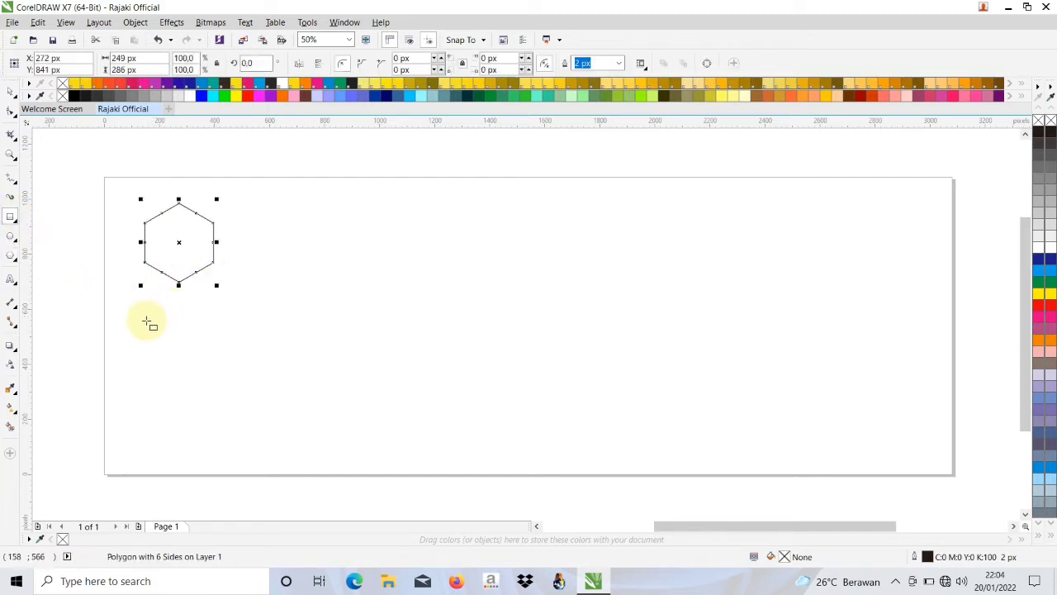
drag(144, 326, 221, 390)
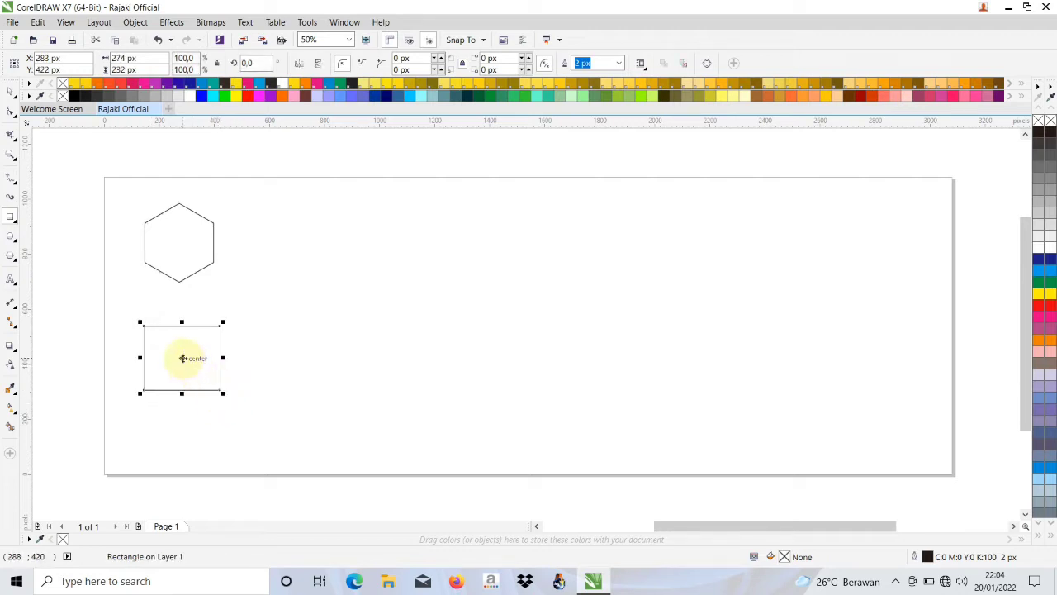
drag(184, 356, 176, 372)
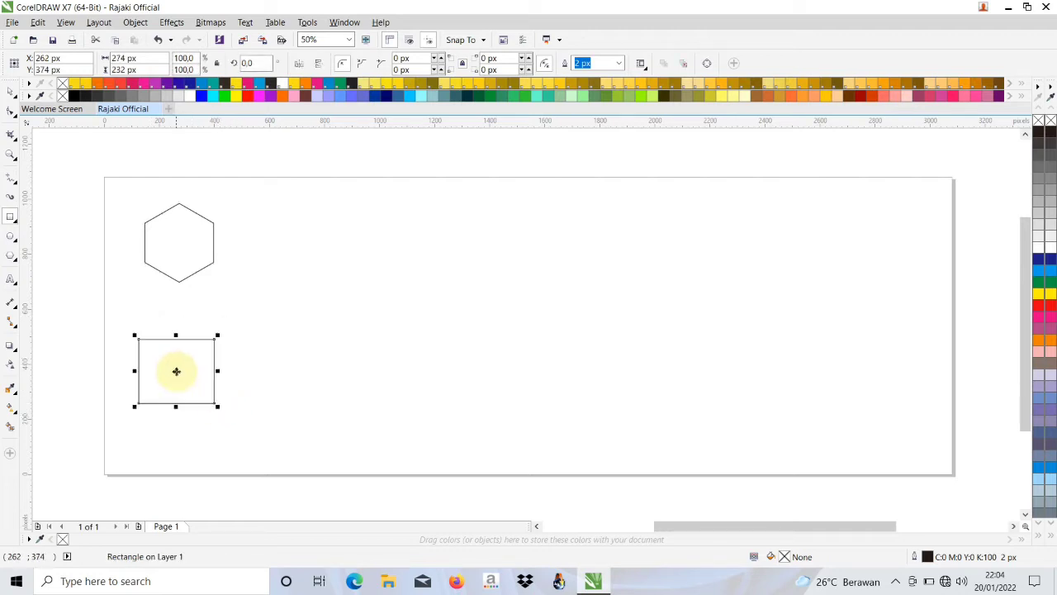
click(11, 88)
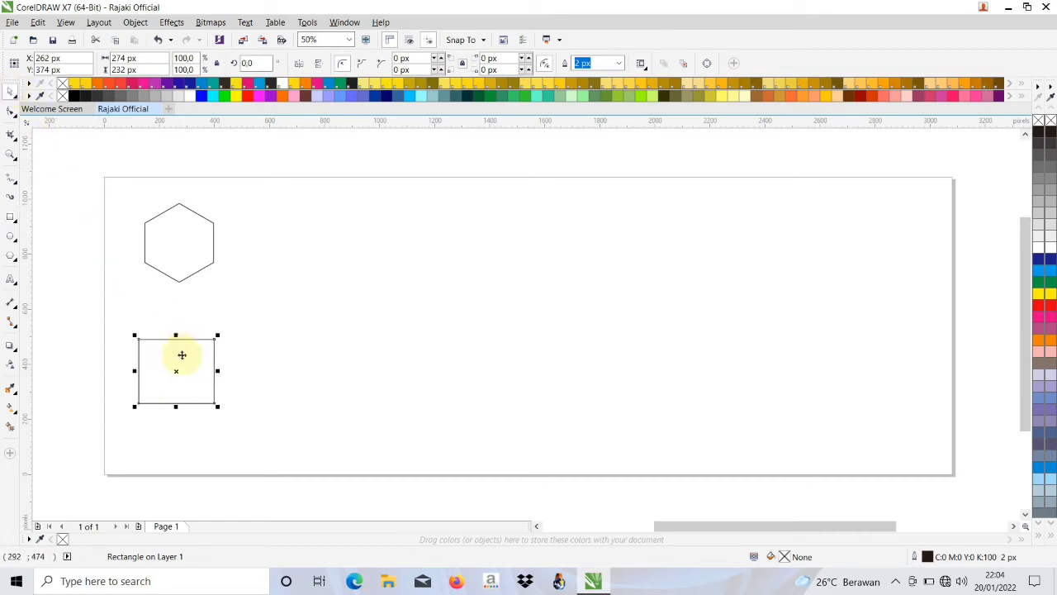
mouse_move(175, 371)
mouse_down()
mouse_move(333, 371)
mouse_move(230, 359)
mouse_move(177, 361)
mouse_move(179, 375)
mouse_up()
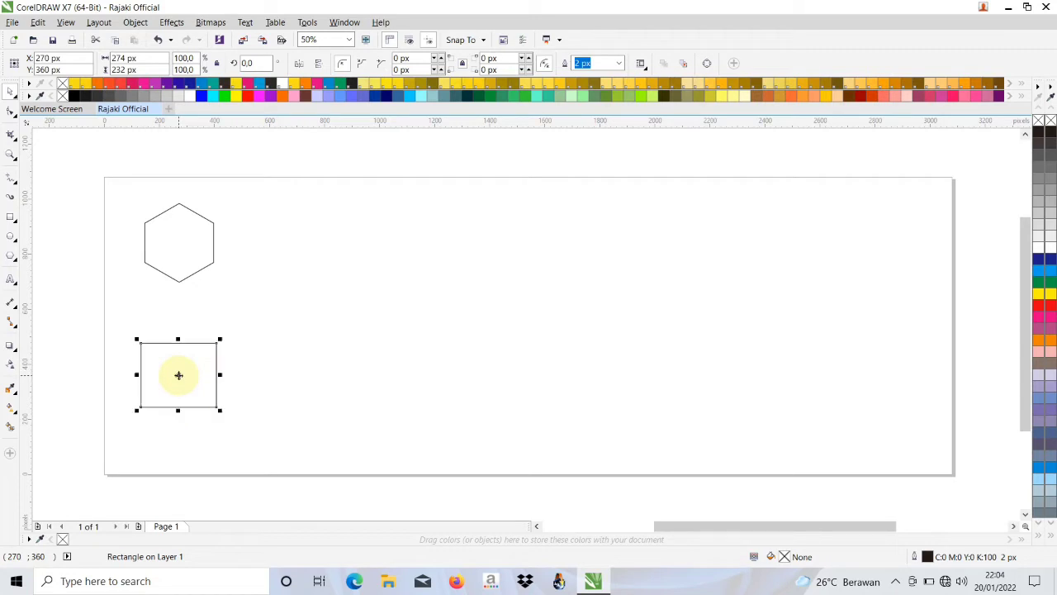
click(82, 238)
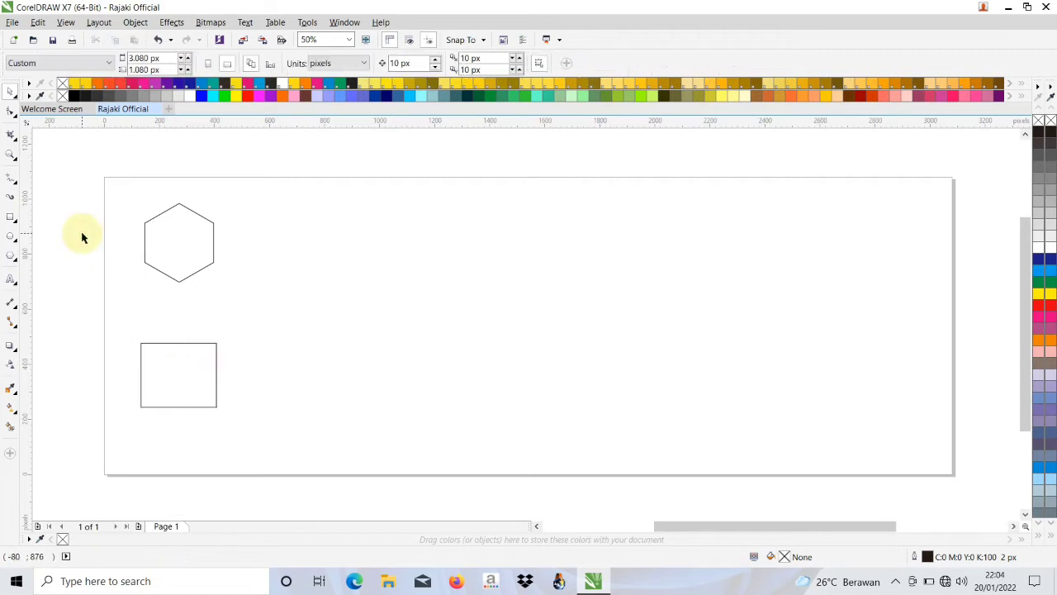
Fill the hexagon and the rectangle with light grey, 10% Black
click(145, 246)
click(172, 96)
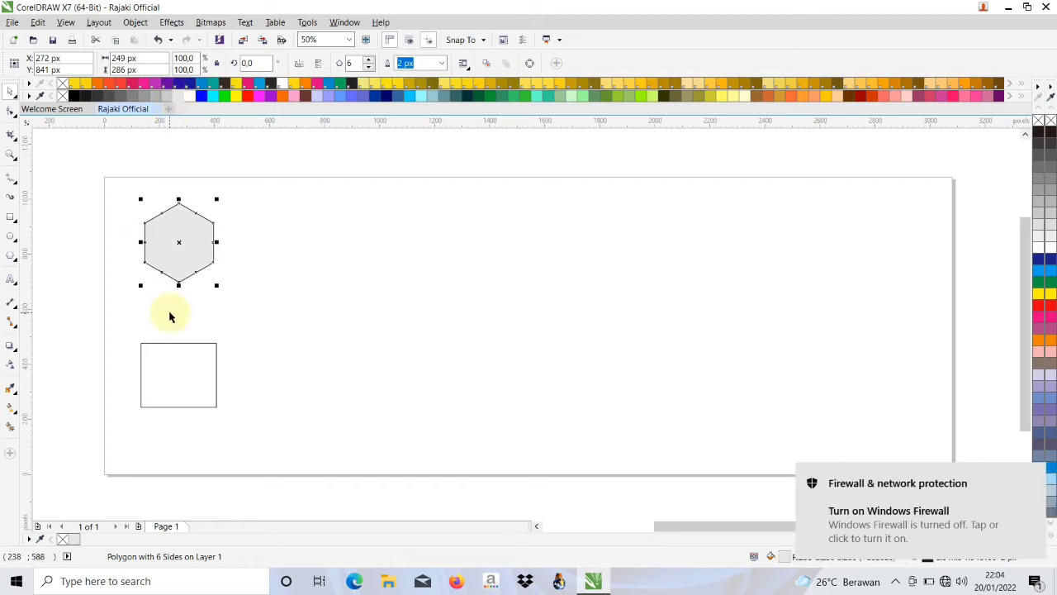
click(151, 343)
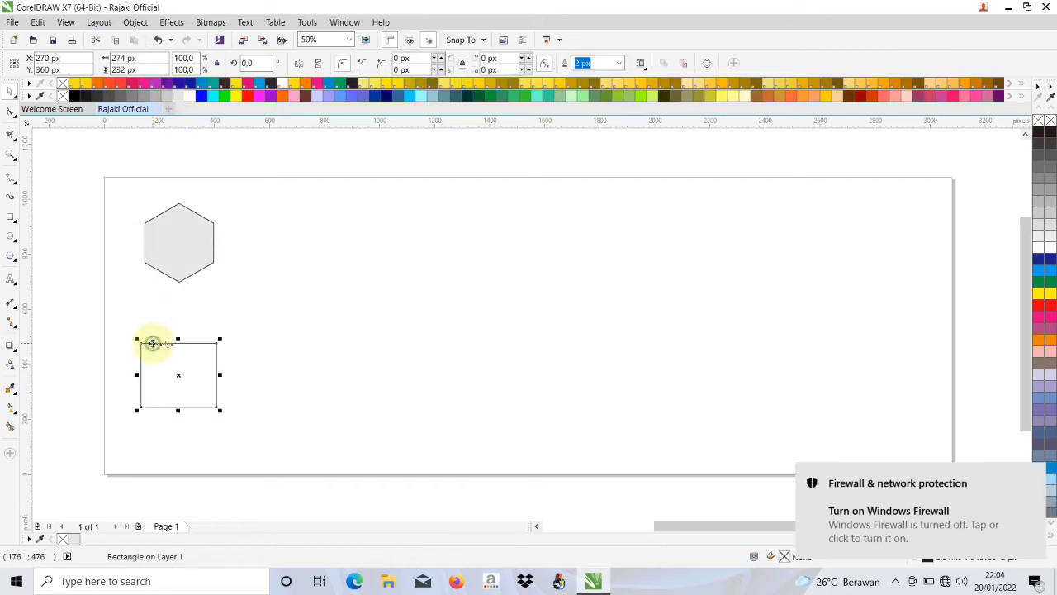
click(180, 95)
click(285, 201)
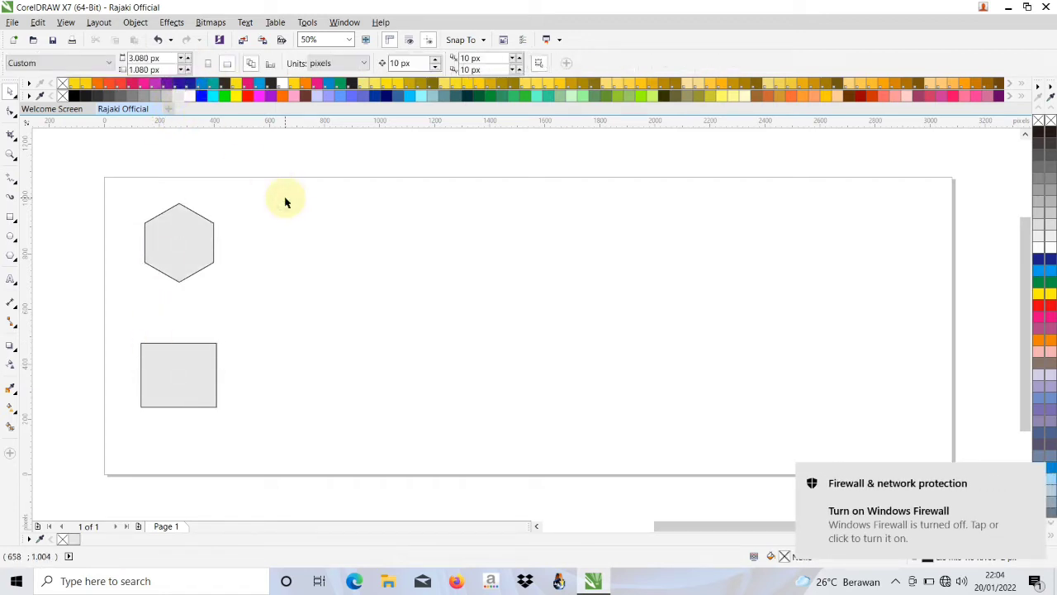
Remove the outline from both the hexagon and the rectangle
drag(109, 178, 243, 441)
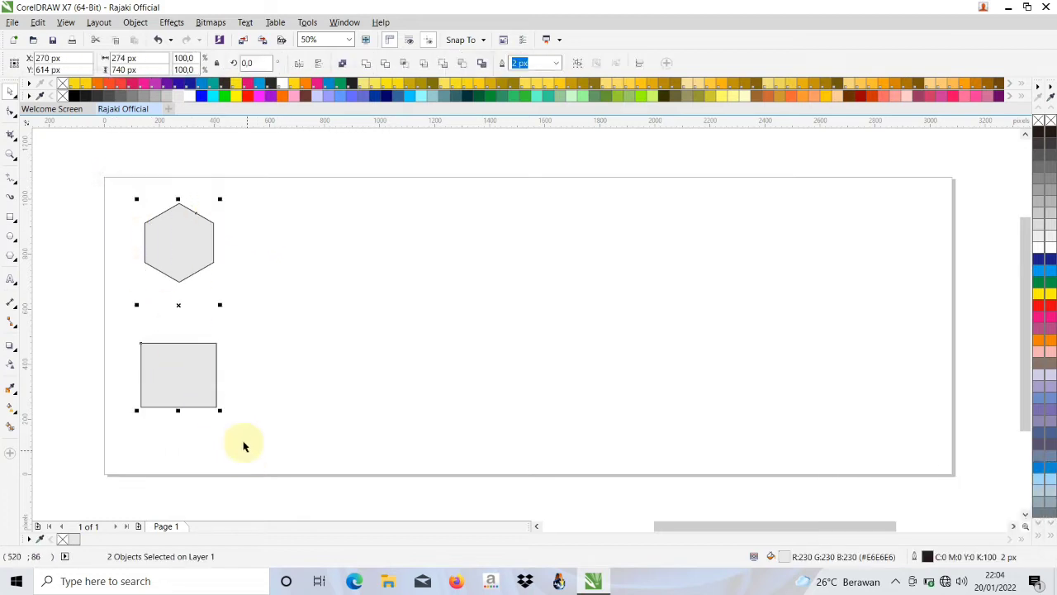
right_click(63, 97)
click(353, 271)
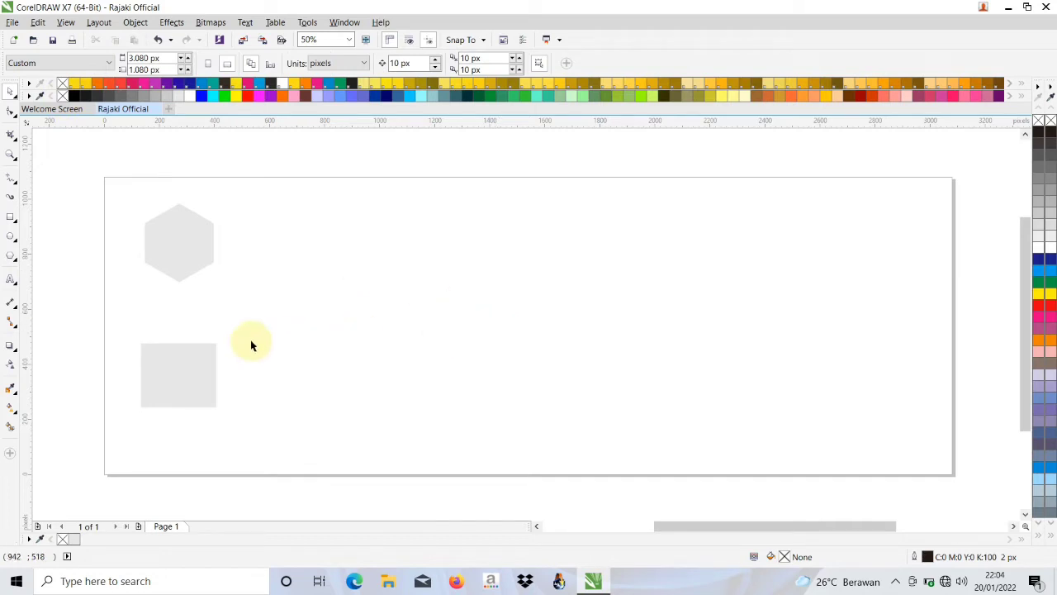
Change the rectangle's uniform fill to the hex colour #DAA520
click(205, 355)
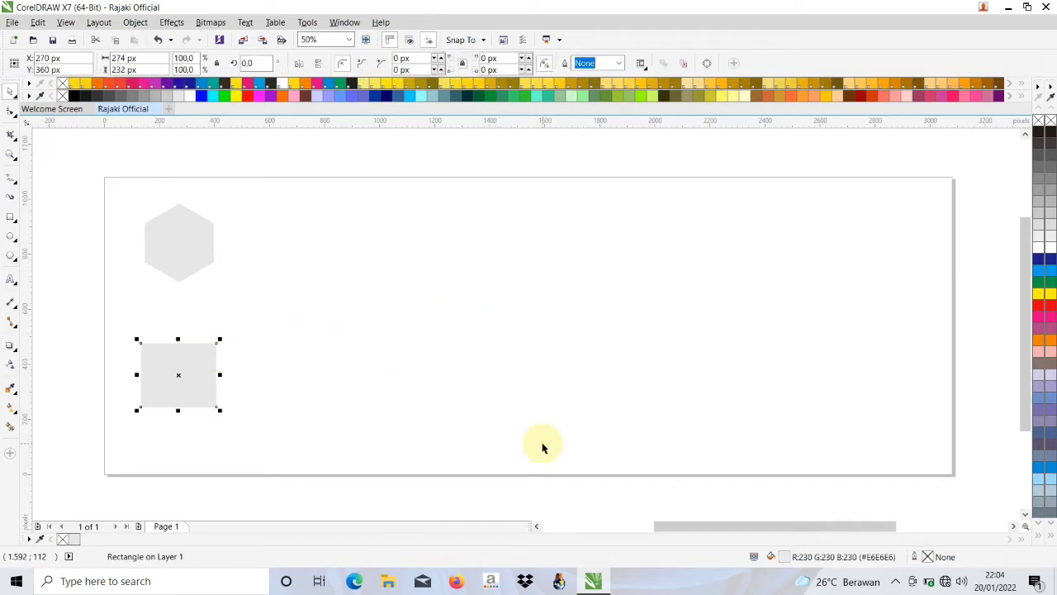
double_click(817, 557)
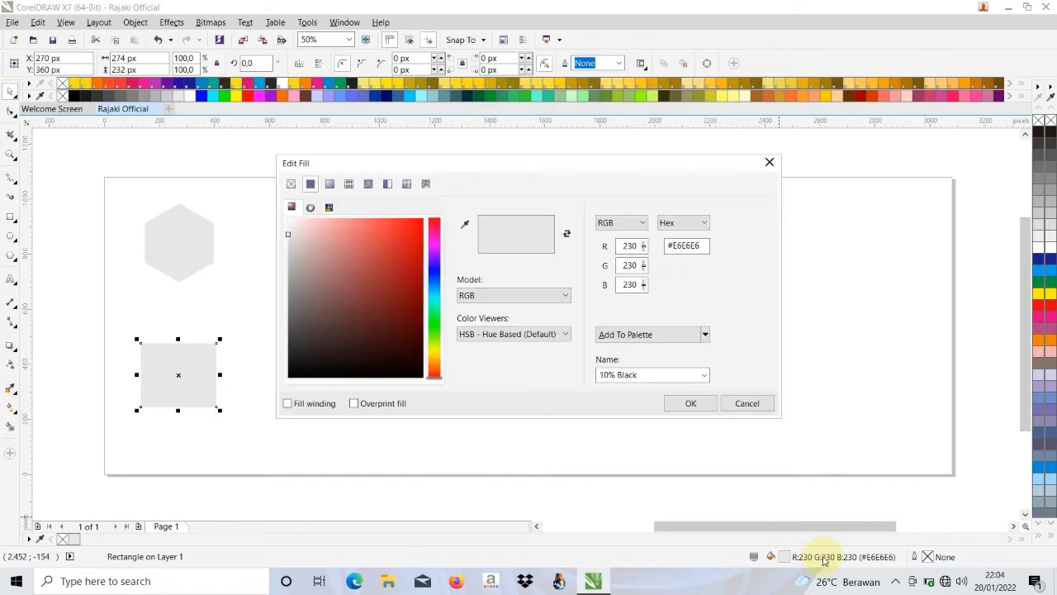
double_click(703, 248)
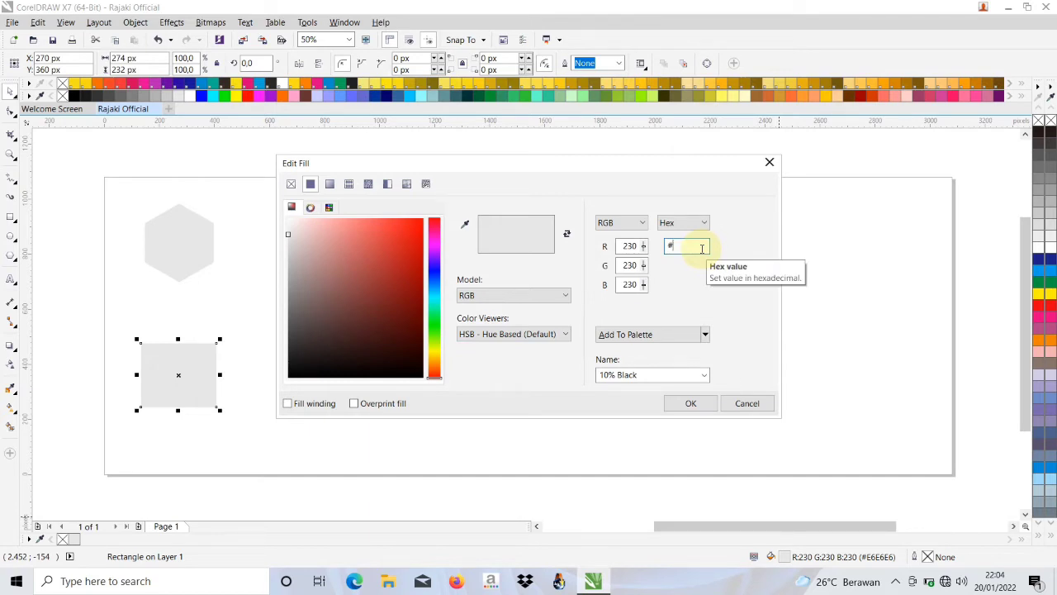
text(#daa520)
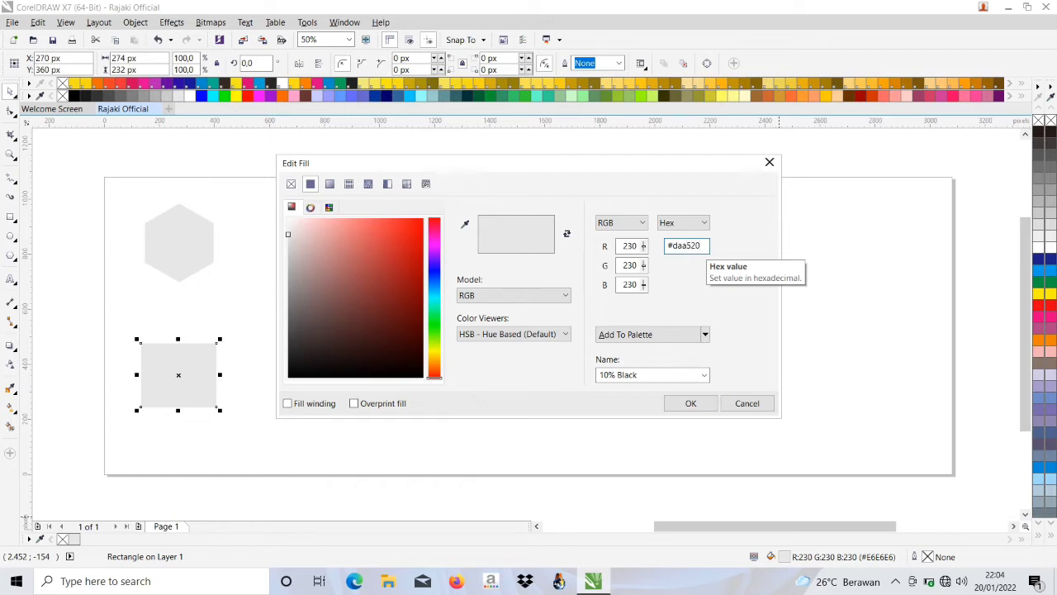
click(690, 403)
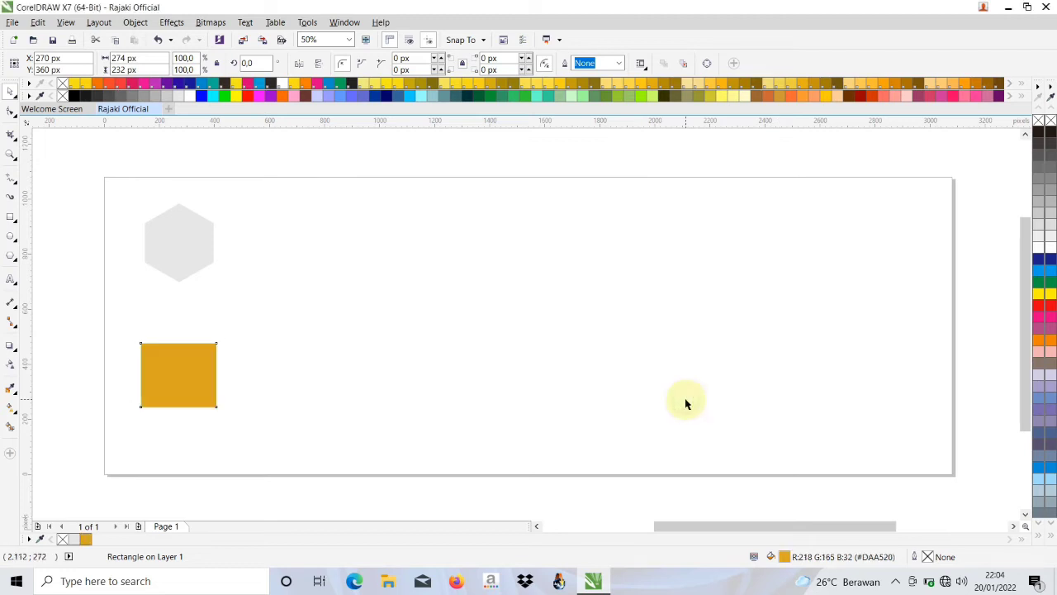
Change the hexagon's uniform fill to the hex colour #FFD700
click(181, 254)
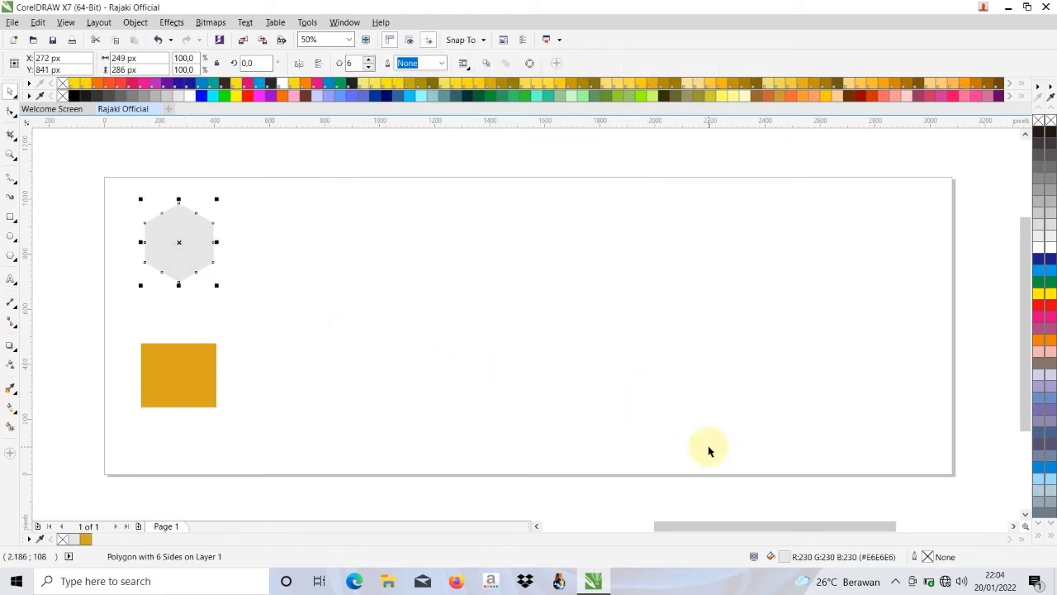
double_click(820, 560)
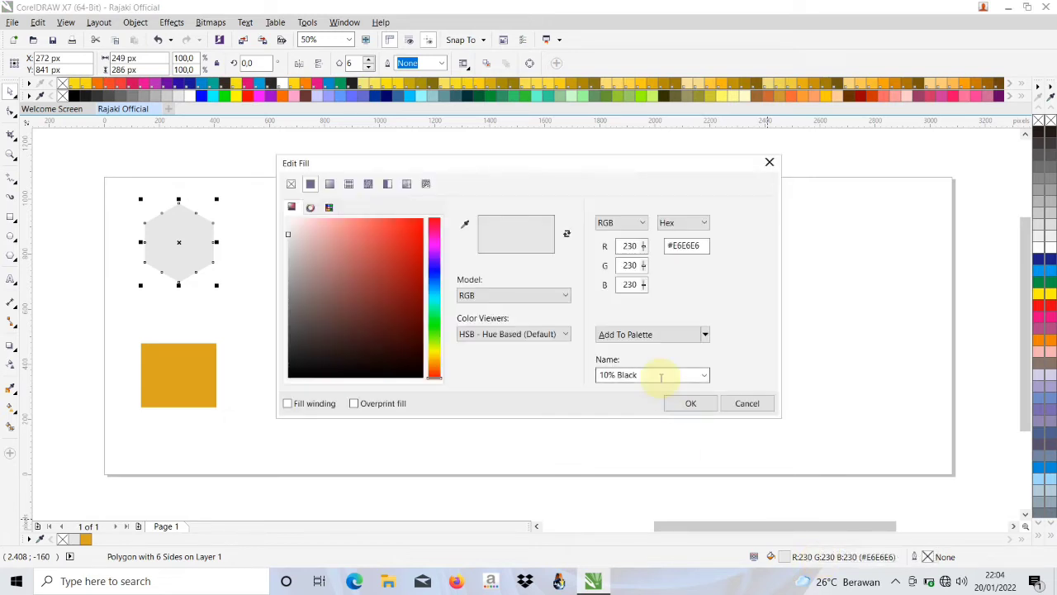
click(685, 245)
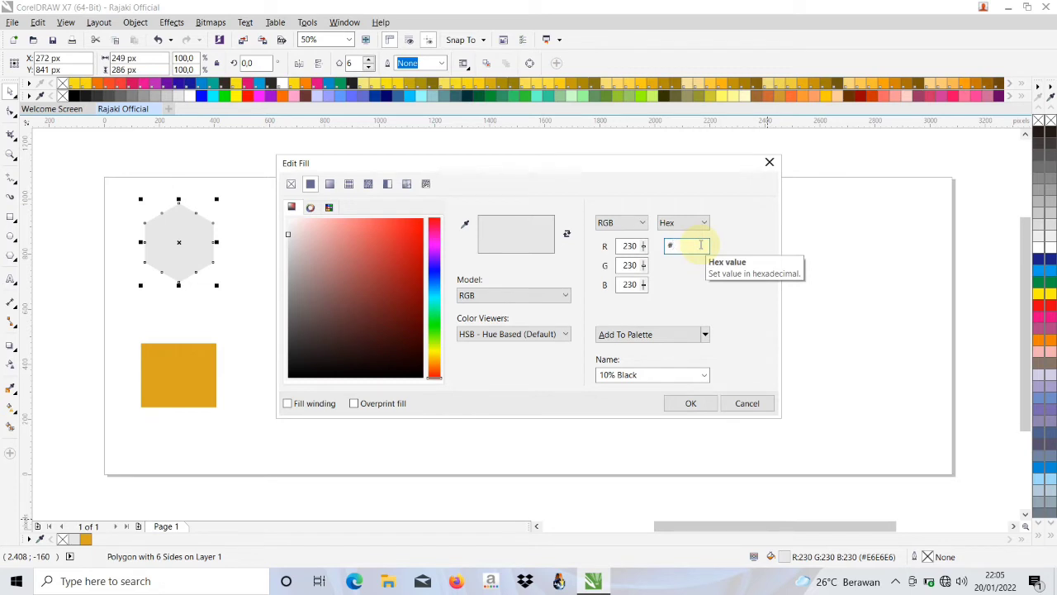
text(ffd700)
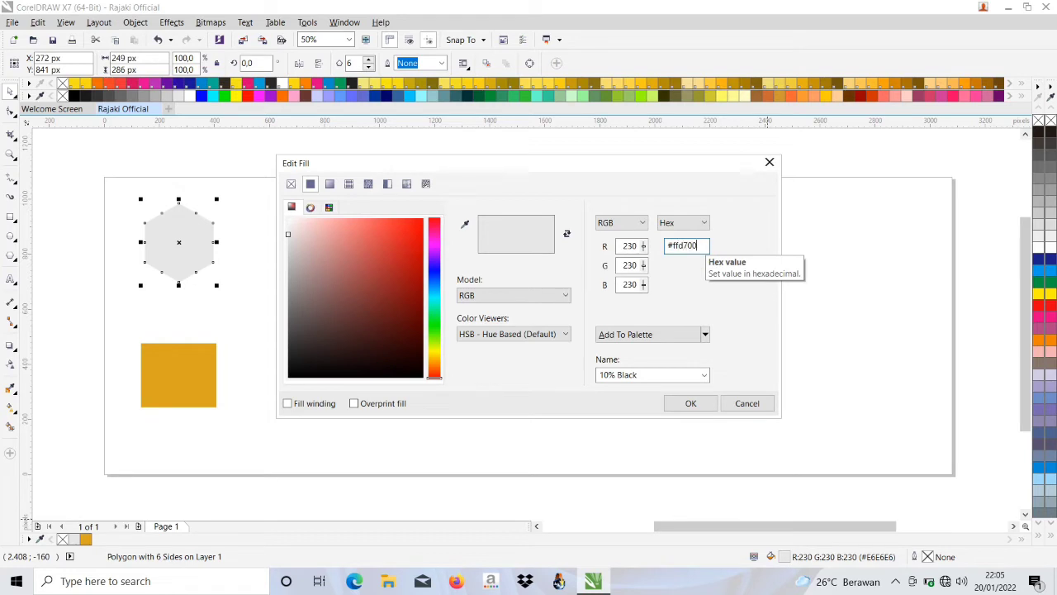
click(696, 404)
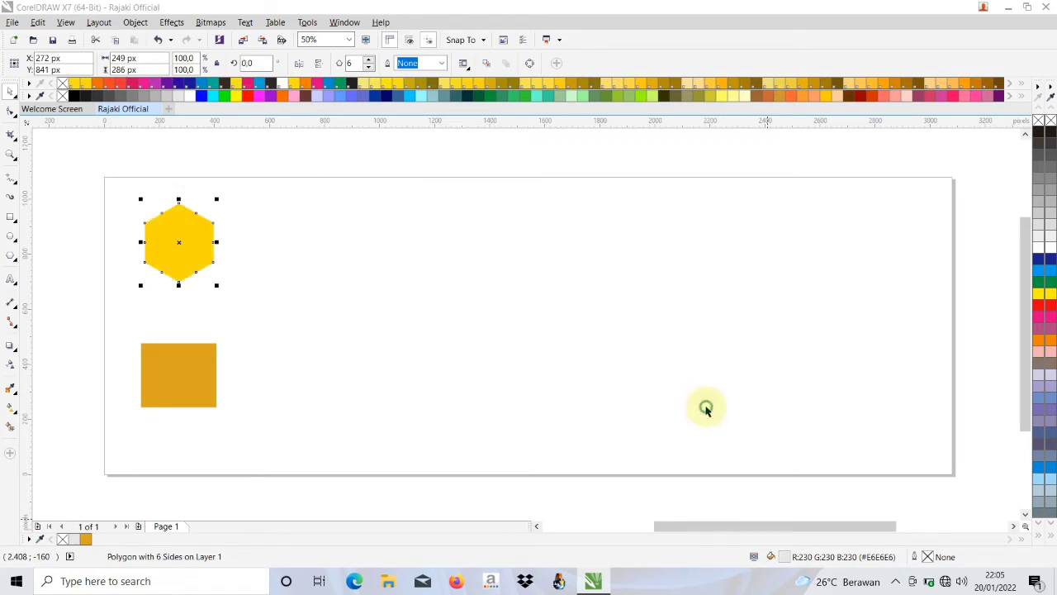
click(509, 320)
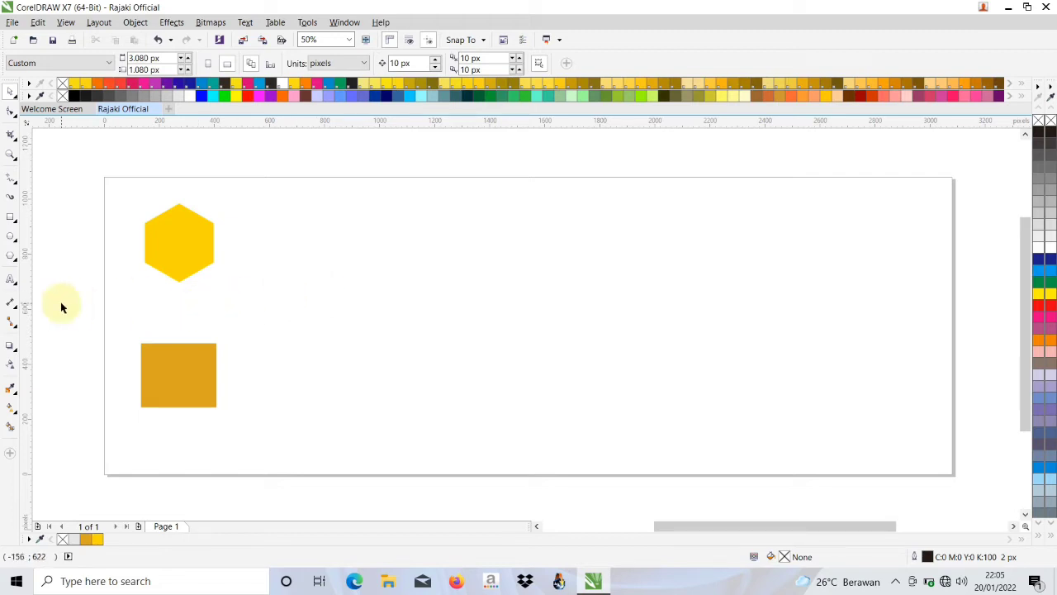
Add the artistic text "#FFD700" beside the hexagon as its colour code label
click(10, 281)
click(261, 252)
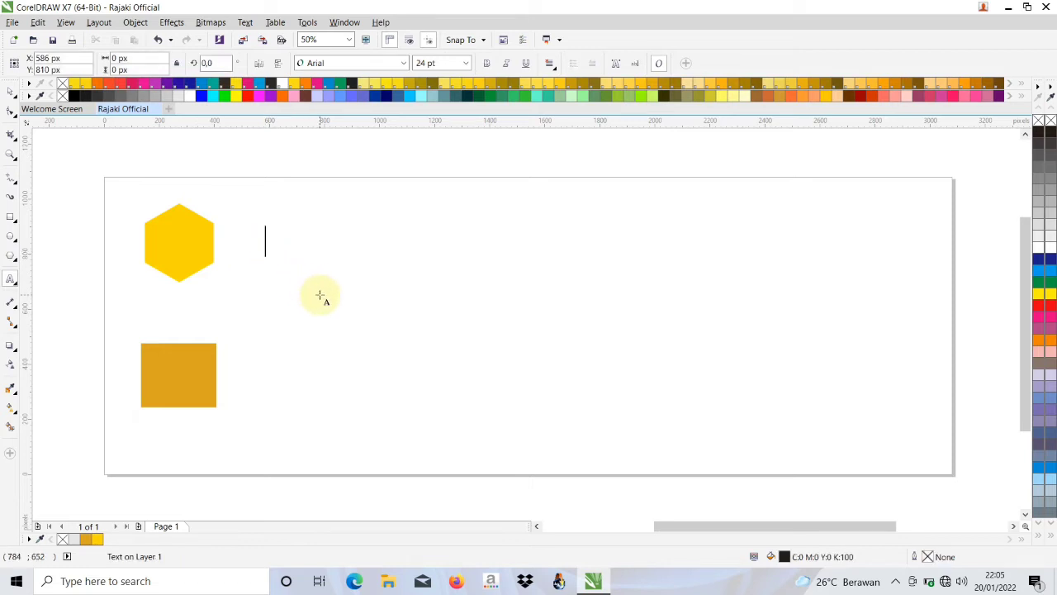
text(#)
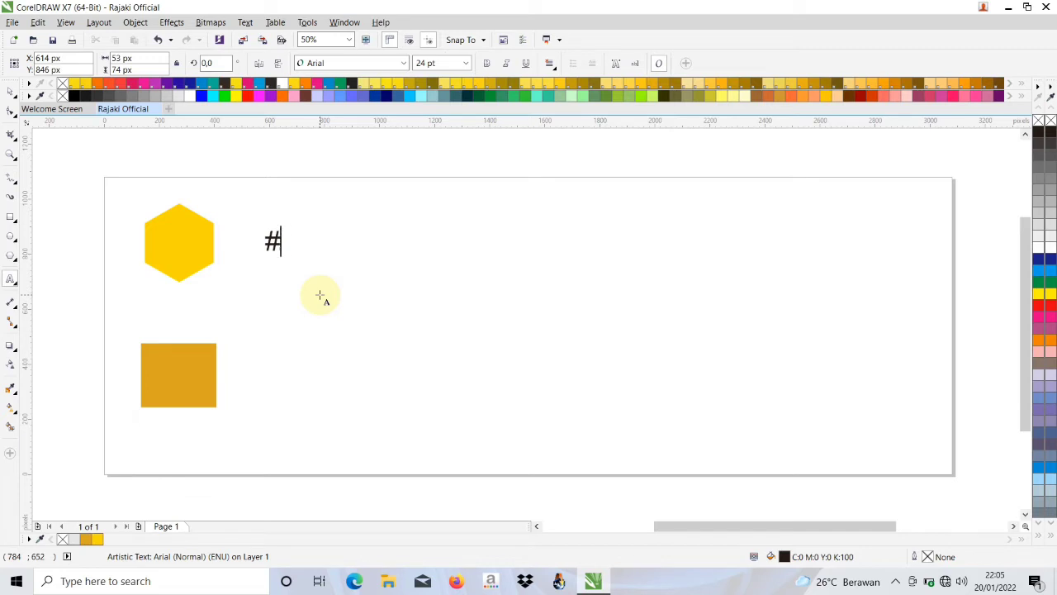
key(ctrl+a)
text(FFD)
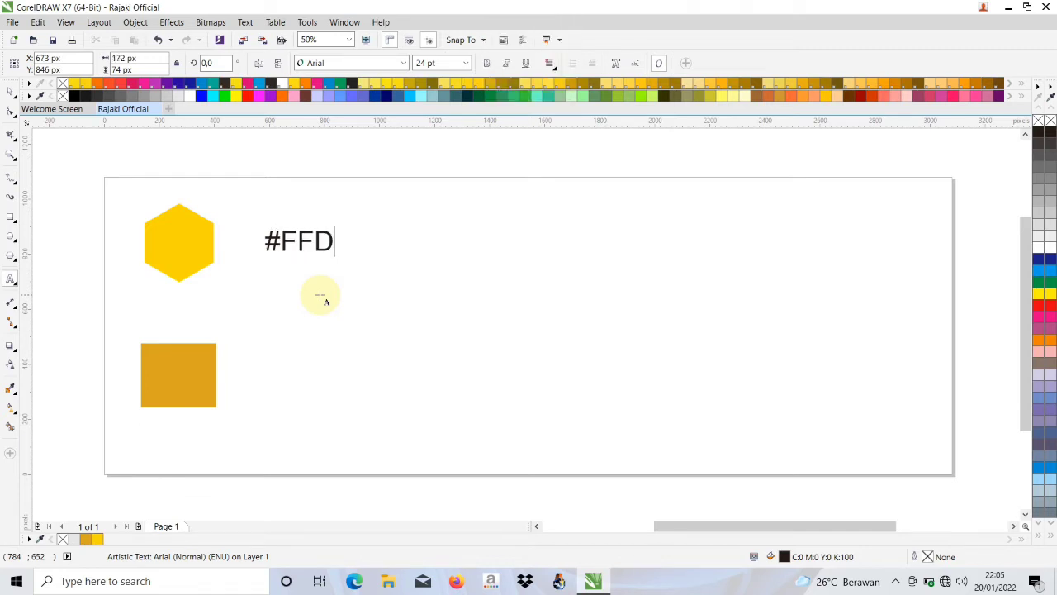
text(700)
Add the text "#DAA520" beside the rectangle and shift the #FFD700 label closer to the hexagon
click(257, 373)
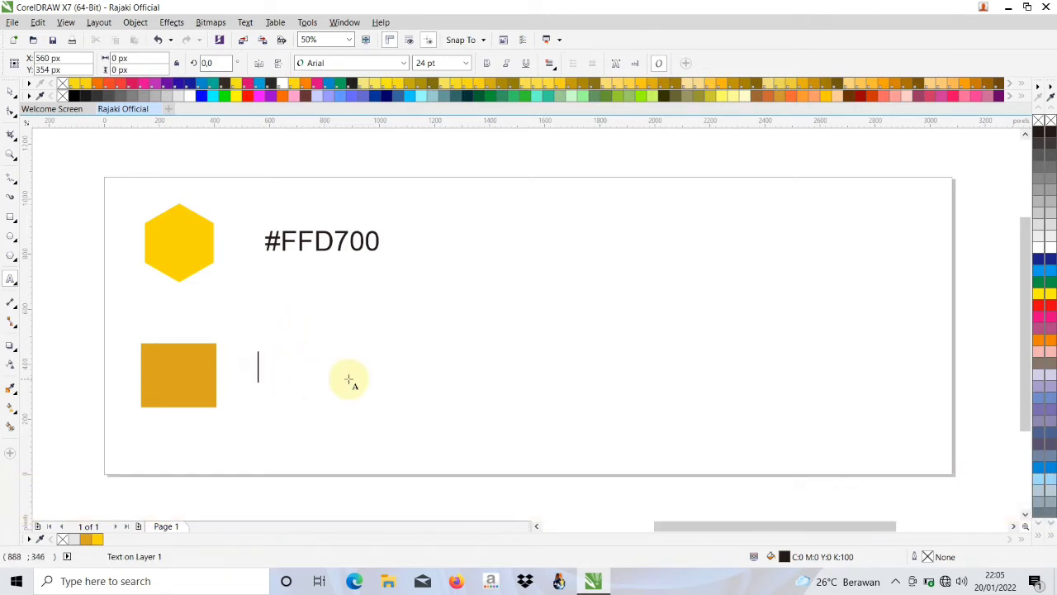
text(#DAA)
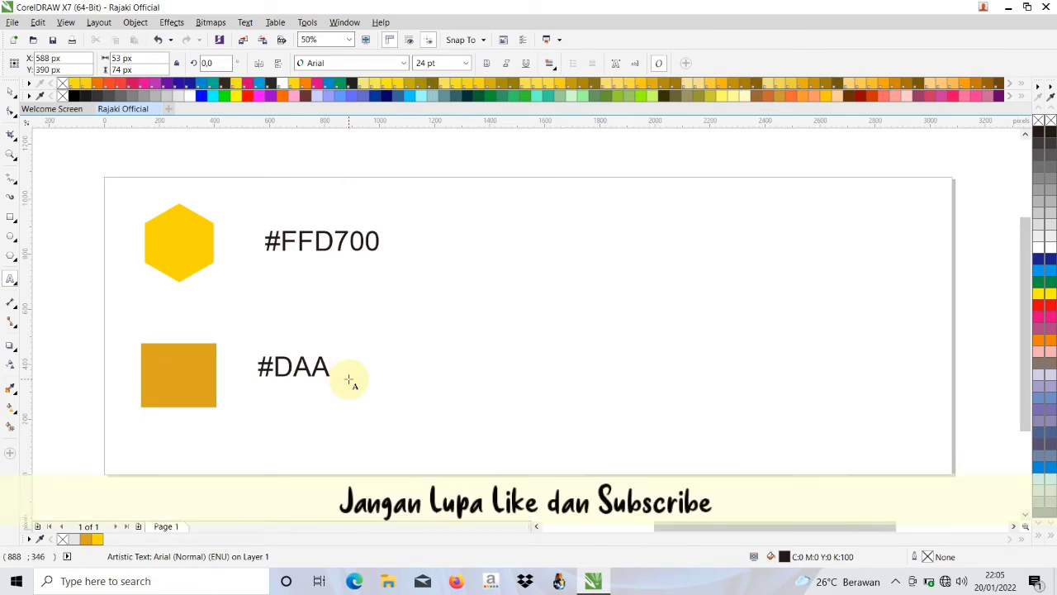
text(520)
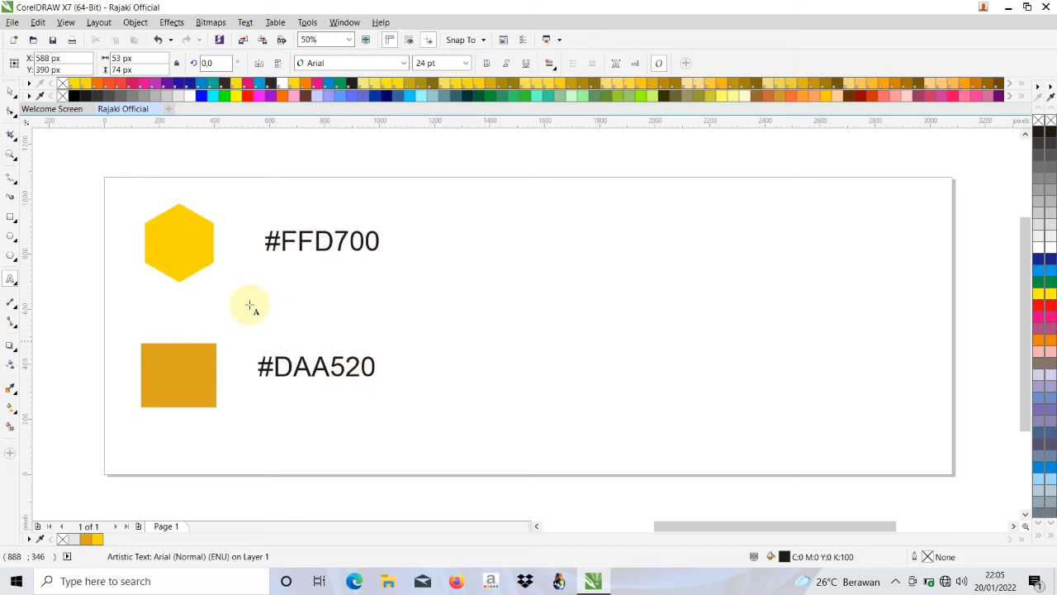
key(Escape)
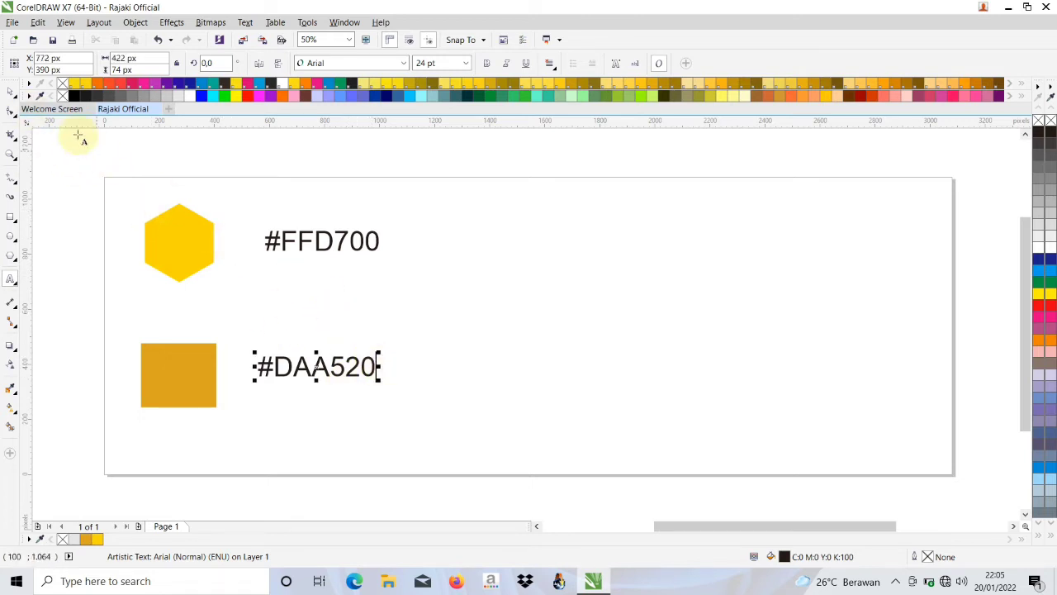
click(10, 88)
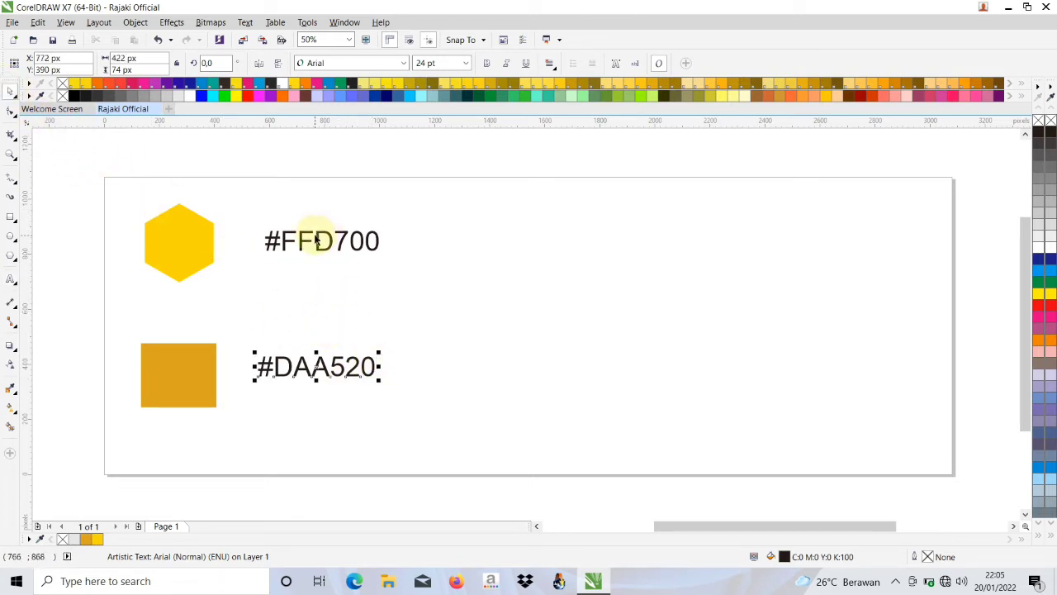
drag(319, 240, 306, 242)
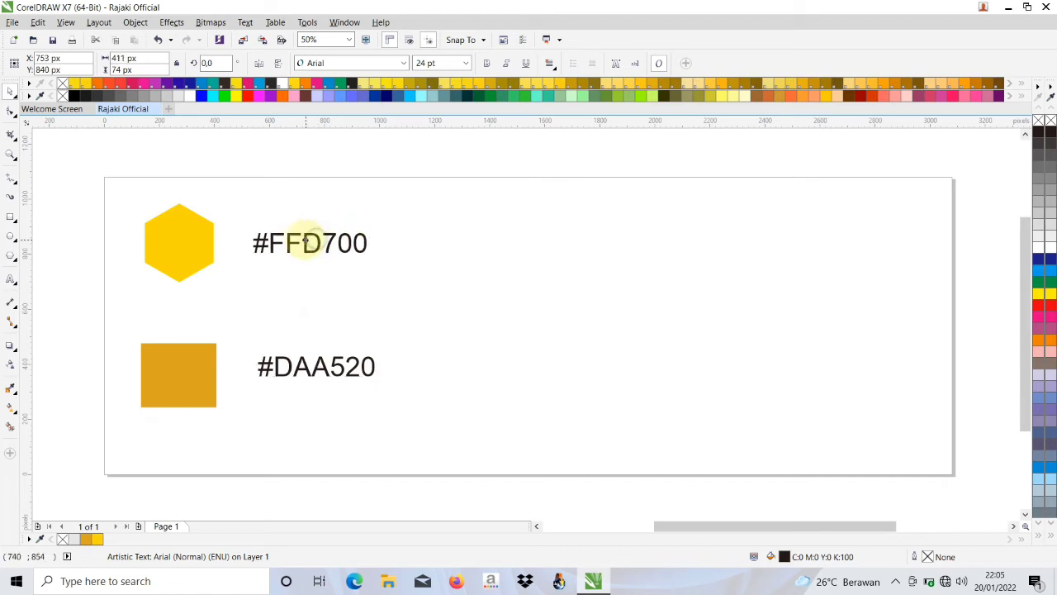
Copy the whole colour code from the label beside the rectangle
click(319, 366)
double_click(328, 366)
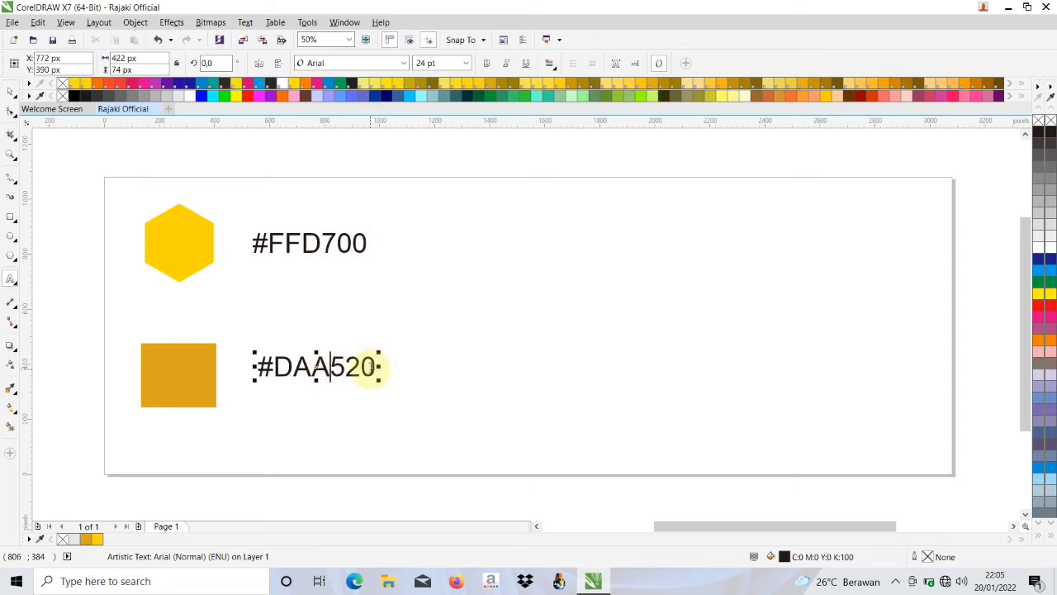
drag(373, 367, 258, 369)
key(ctrl+c)
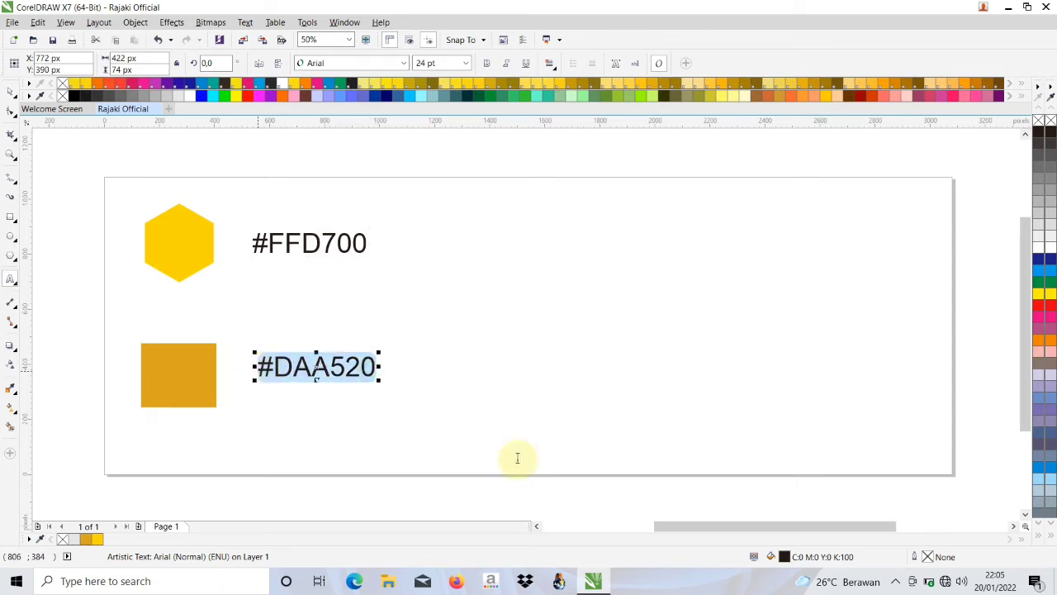
Change the #DAA520 label's uniform fill to the RGB colour model with the copied hex code #DAA520
double_click(827, 558)
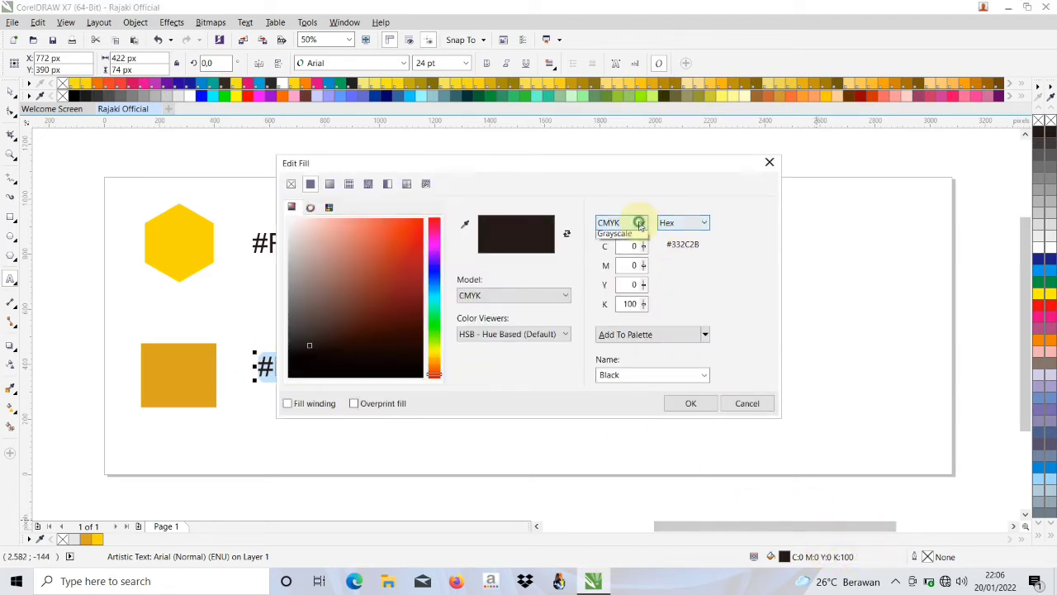
click(640, 222)
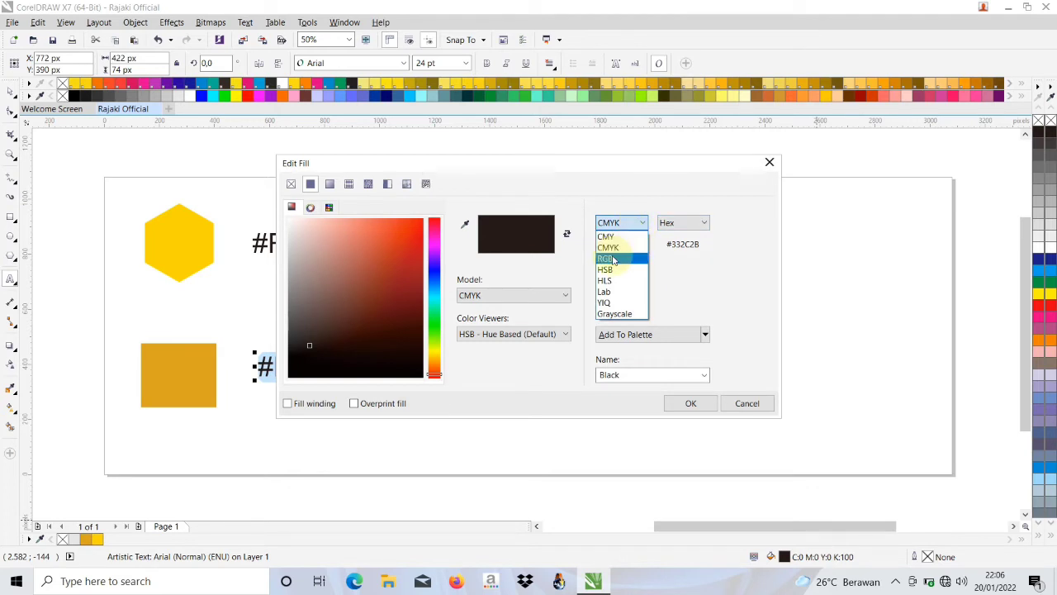
click(624, 259)
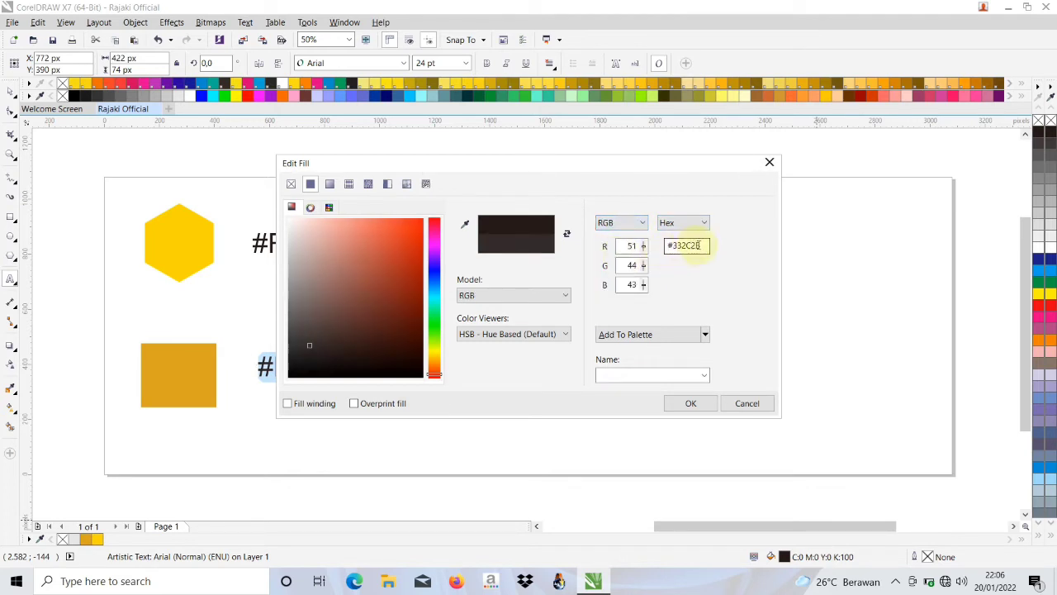
drag(702, 245, 664, 252)
key(ctrl+v)
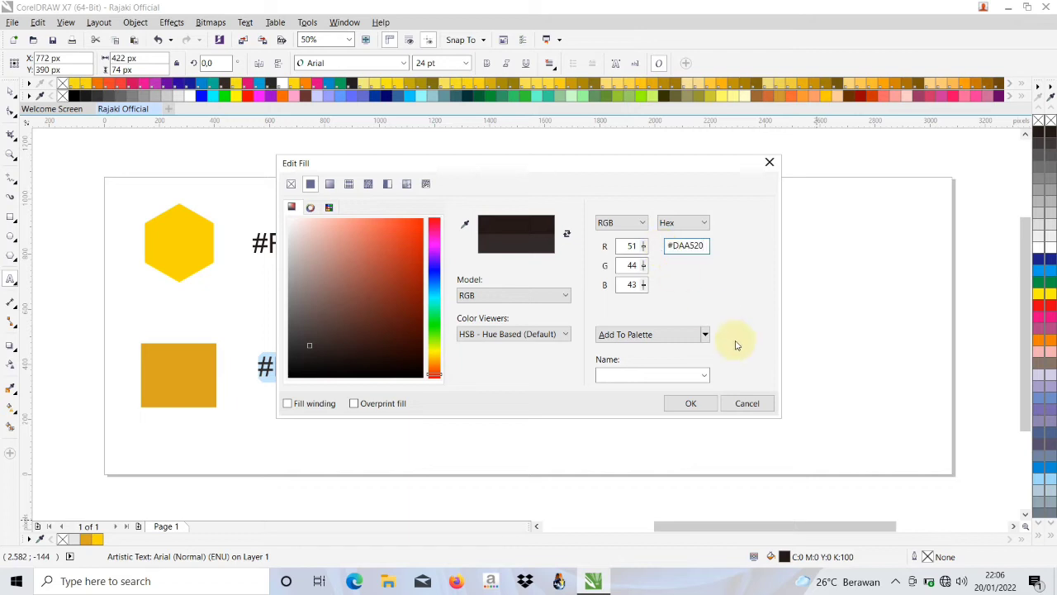
click(690, 402)
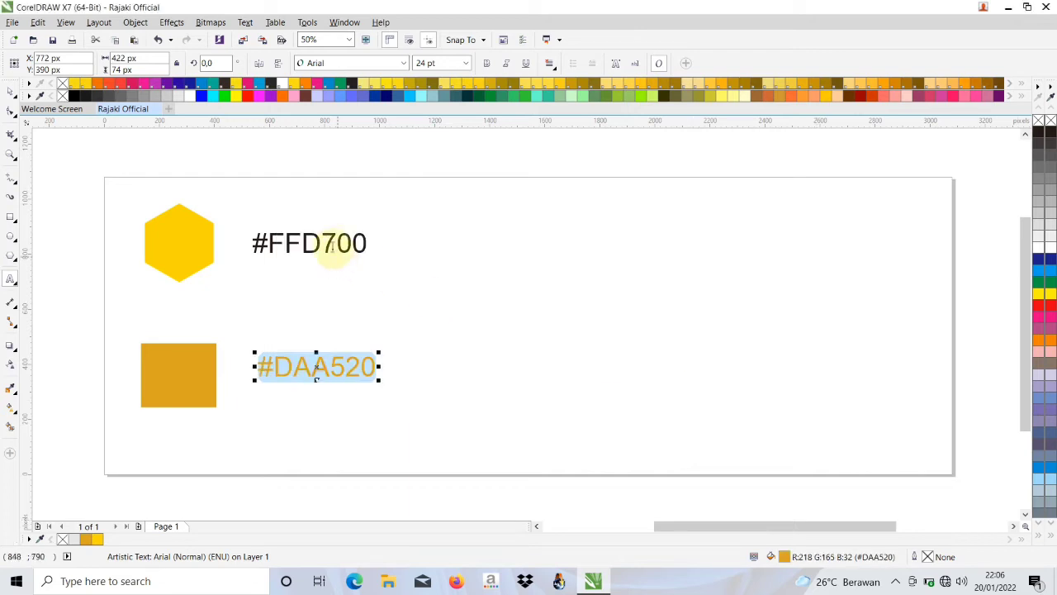
Fill the whole #FFD700 label beside the hexagon with the copied hex colour #DAA520 in RGB and deselect it
click(337, 243)
drag(364, 245, 245, 244)
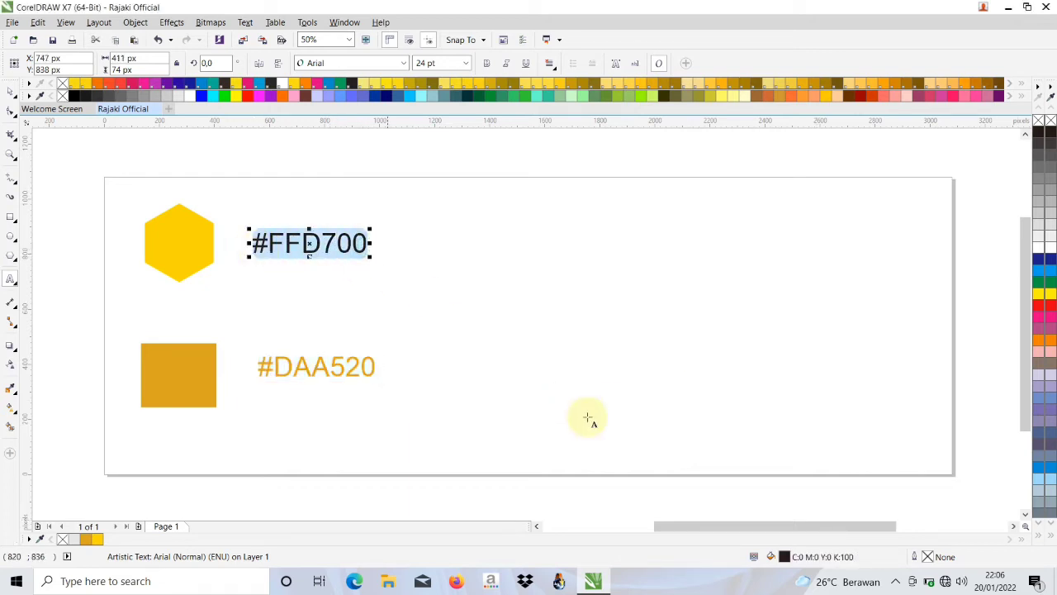
double_click(816, 556)
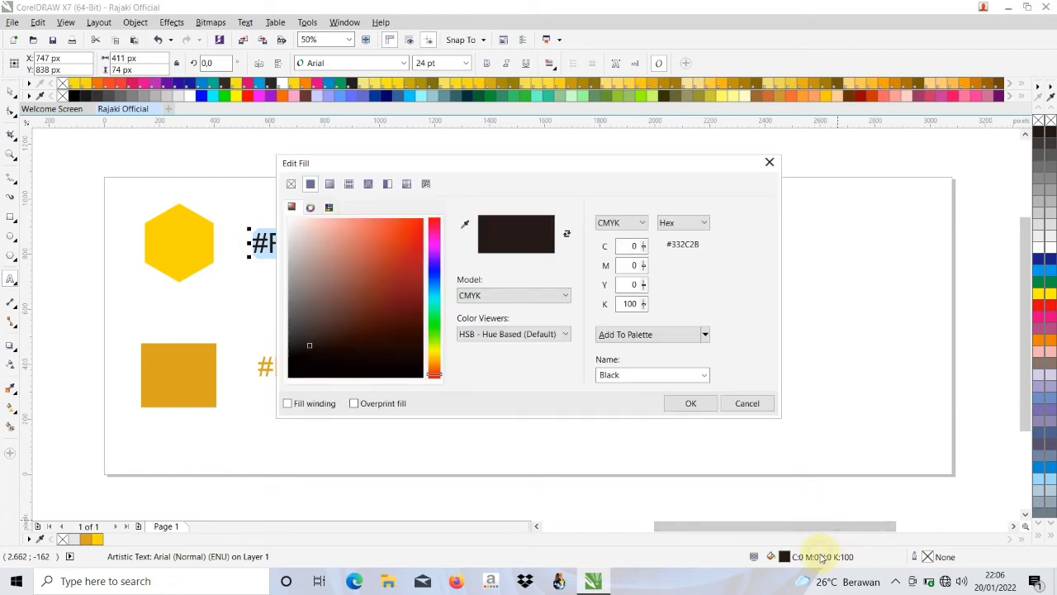
click(642, 224)
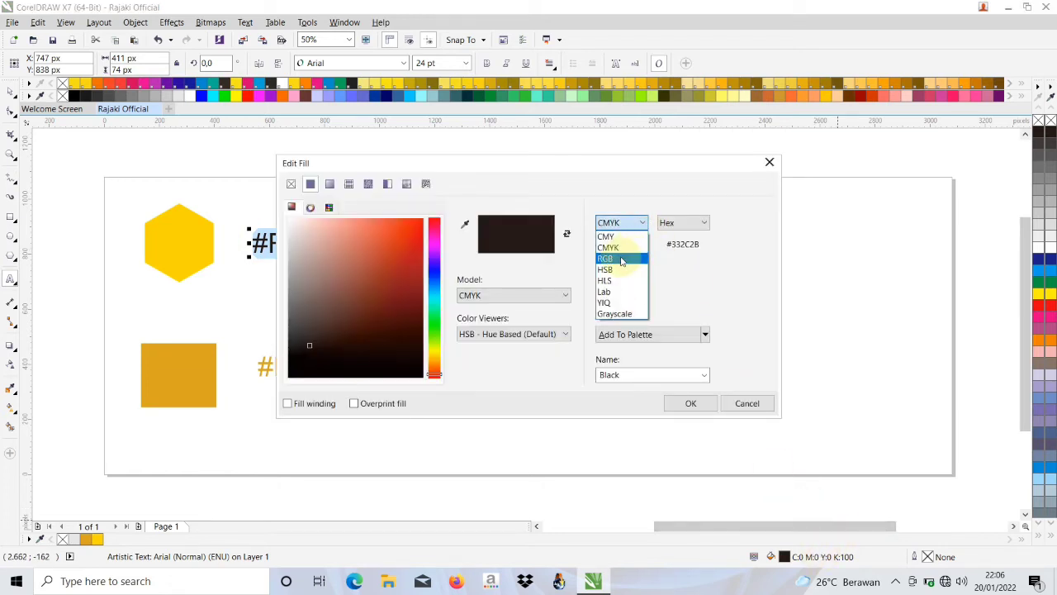
click(622, 260)
drag(701, 245, 666, 248)
key(ctrl+v)
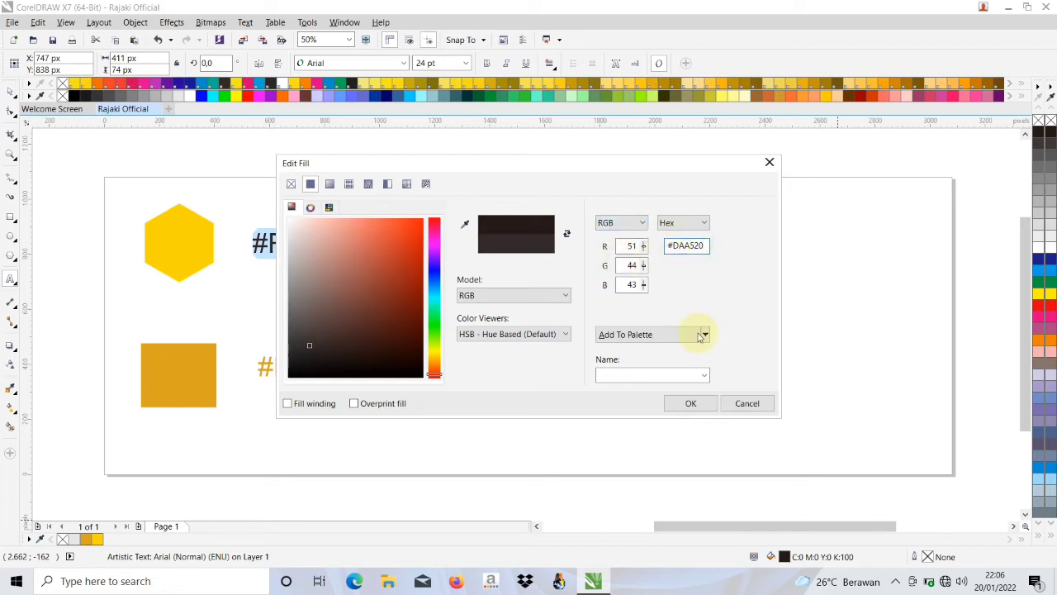
click(690, 405)
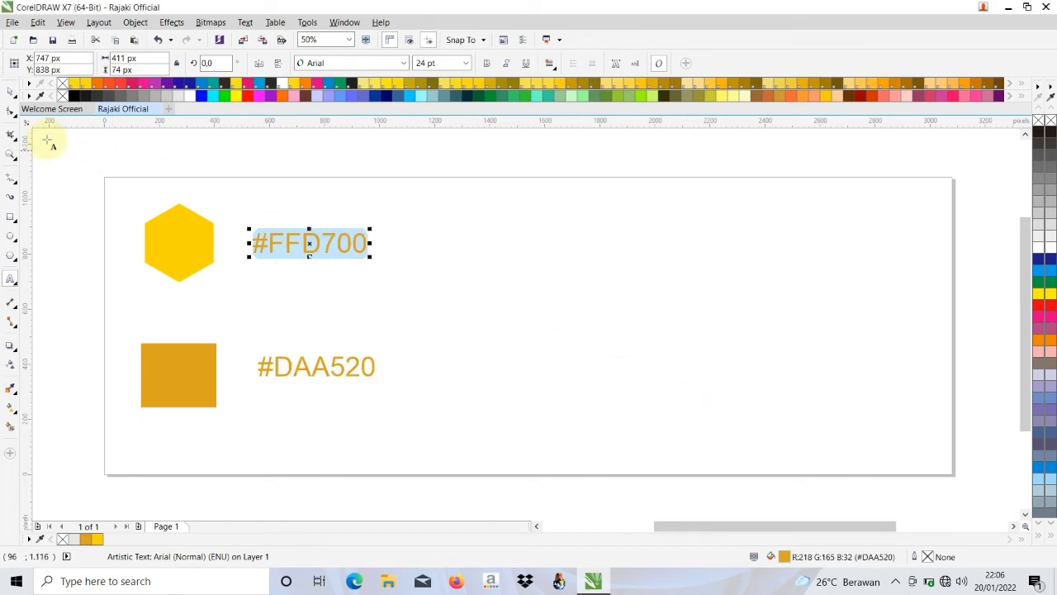
click(10, 91)
click(71, 212)
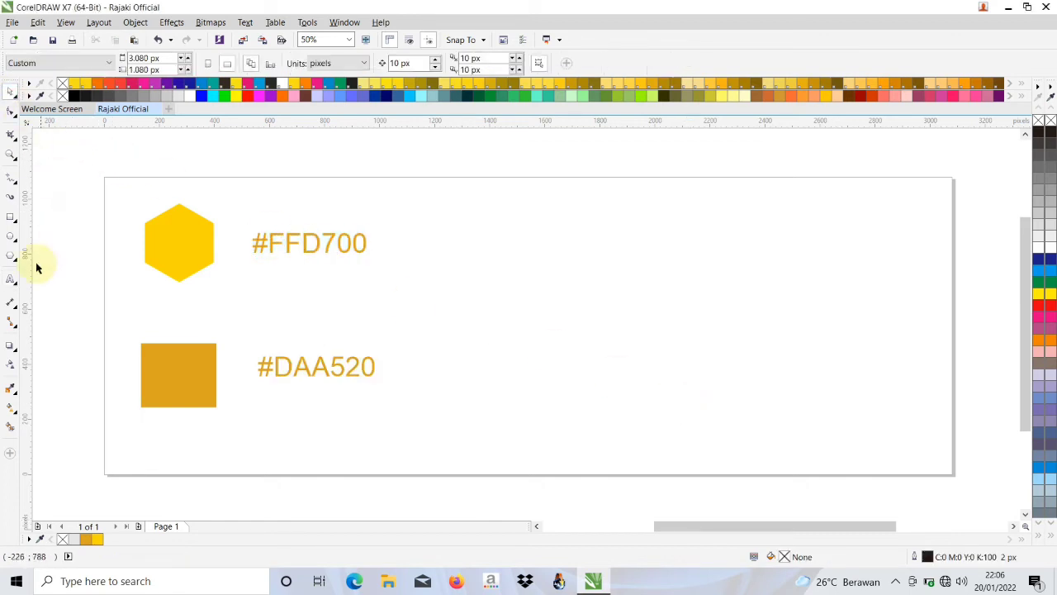
Add the artistic text "WARNA GOLD" in the empty area to the right of the colour code labels
click(10, 279)
click(509, 312)
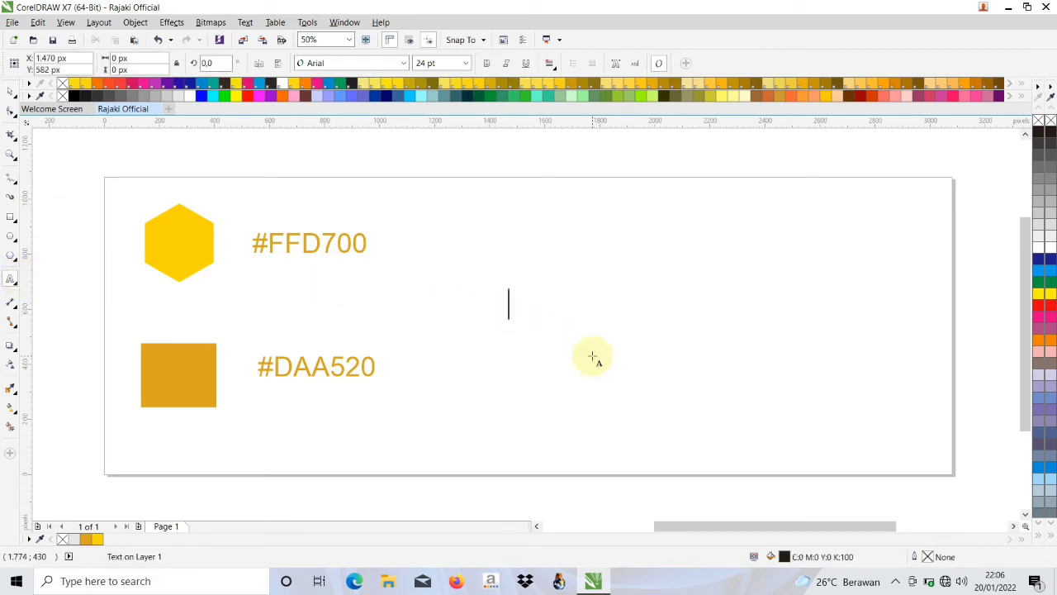
text(WAR)
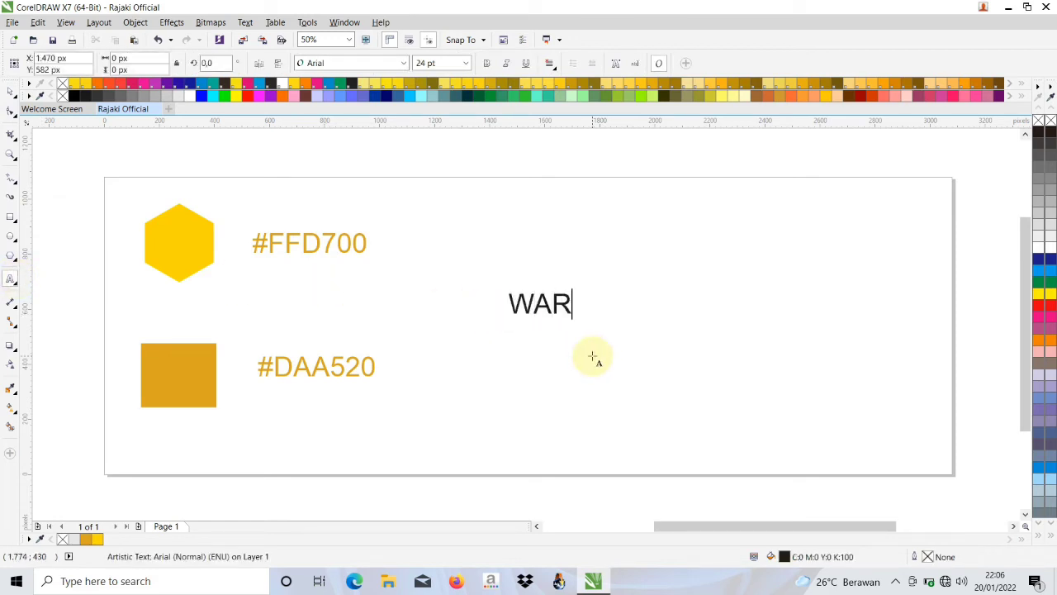
text(NA GOL)
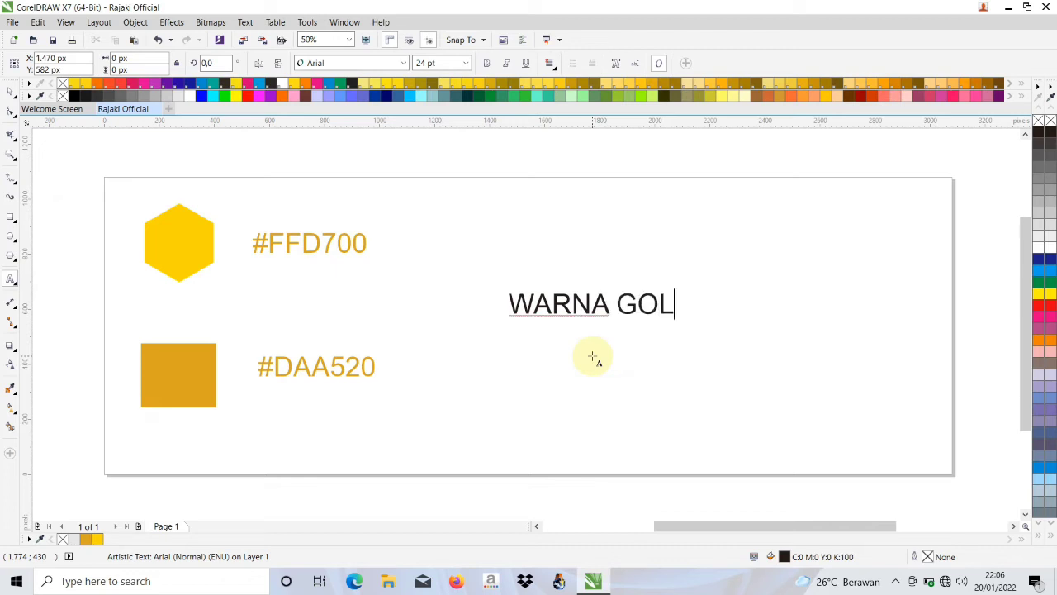
text(D)
click(10, 93)
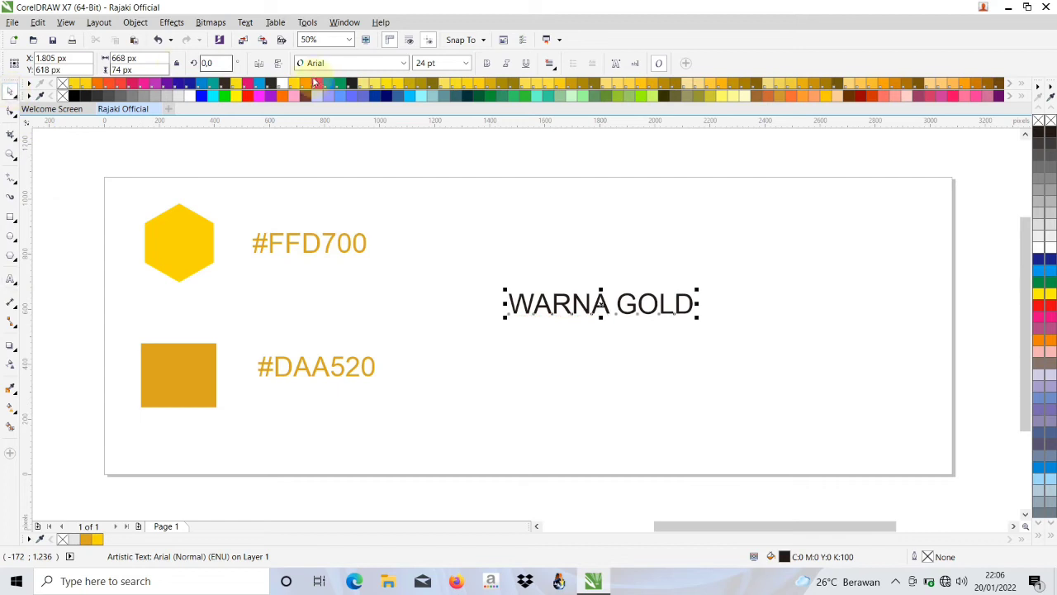
Set the WARNA GOLD text in Arial Black, enlarge it to about 37.4 pt and shift it slightly left
click(403, 63)
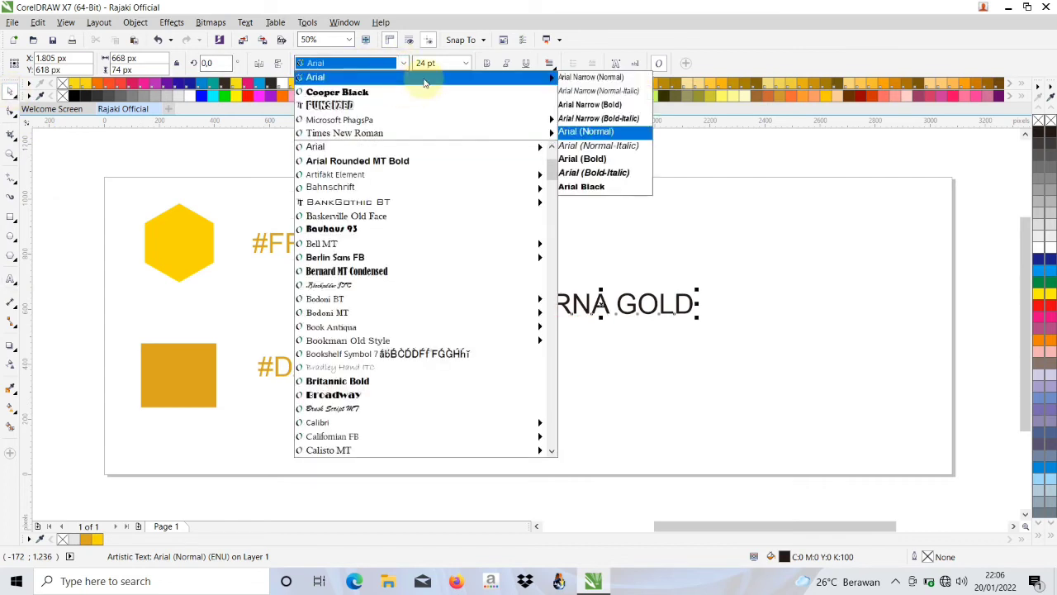
click(584, 187)
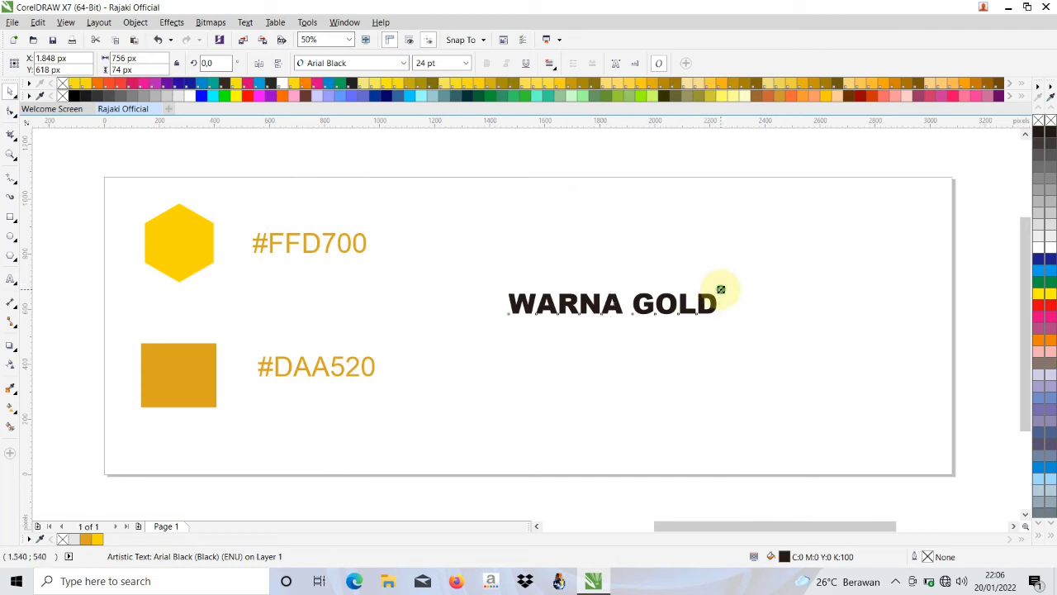
drag(721, 289, 833, 273)
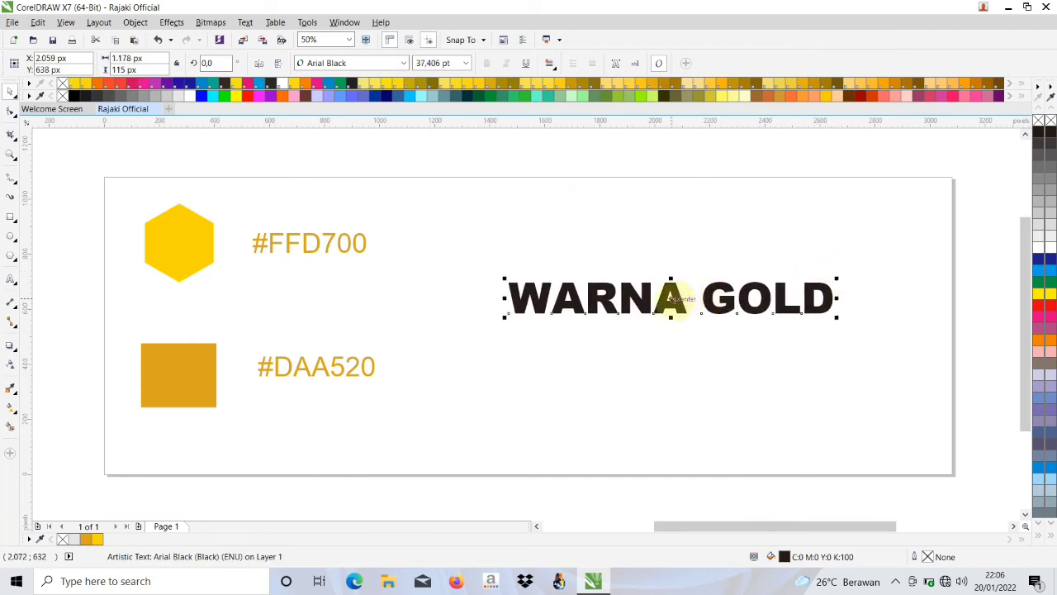
drag(671, 299, 661, 300)
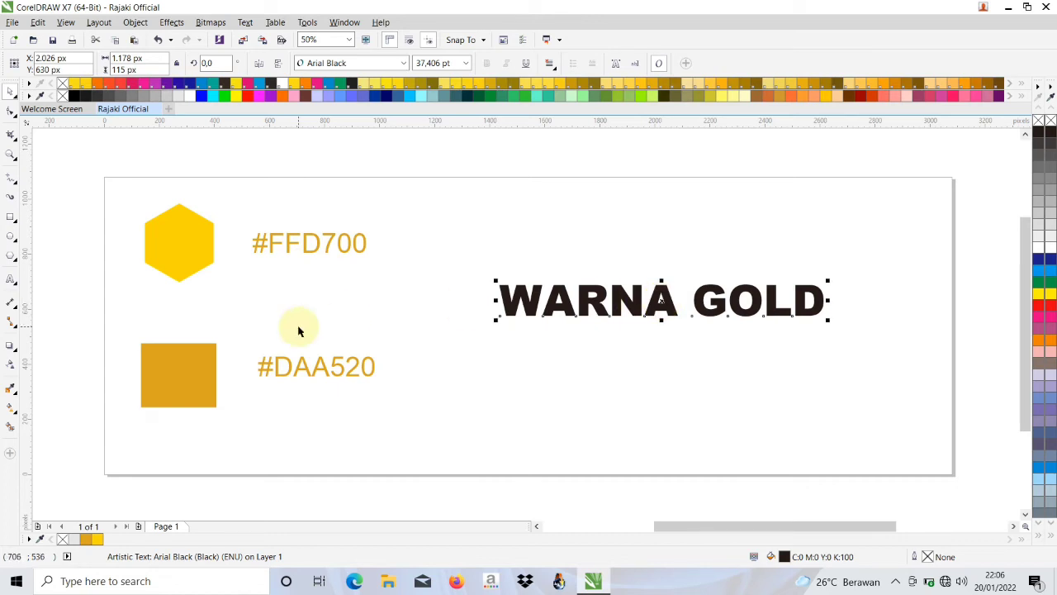
Apply a horizontal linear fountain fill across the WARNA GOLD text with the RGB hex colour #FFD700 at its right end
click(14, 410)
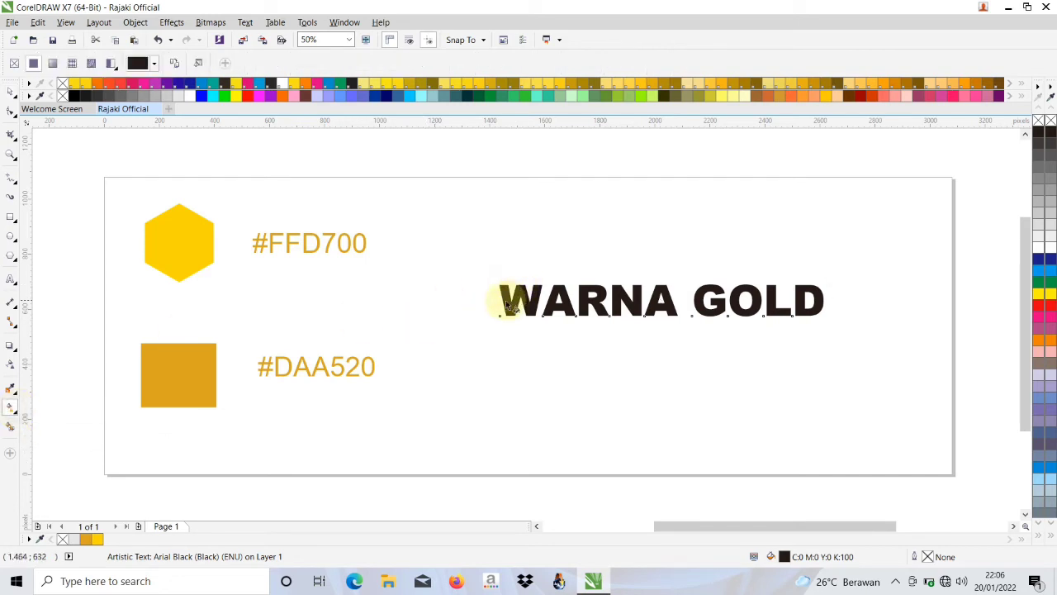
drag(510, 306, 826, 299)
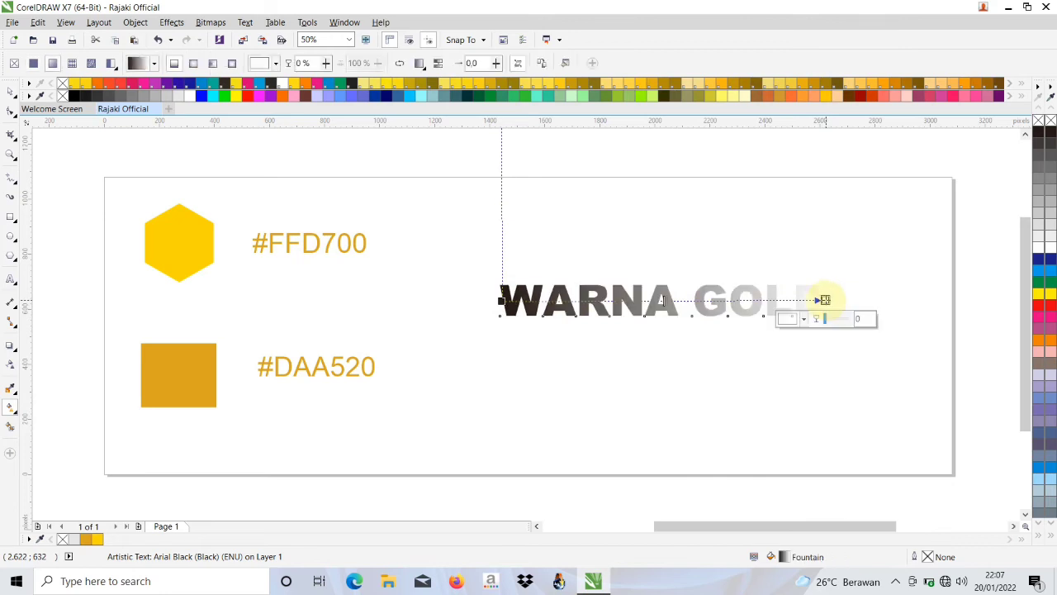
click(805, 321)
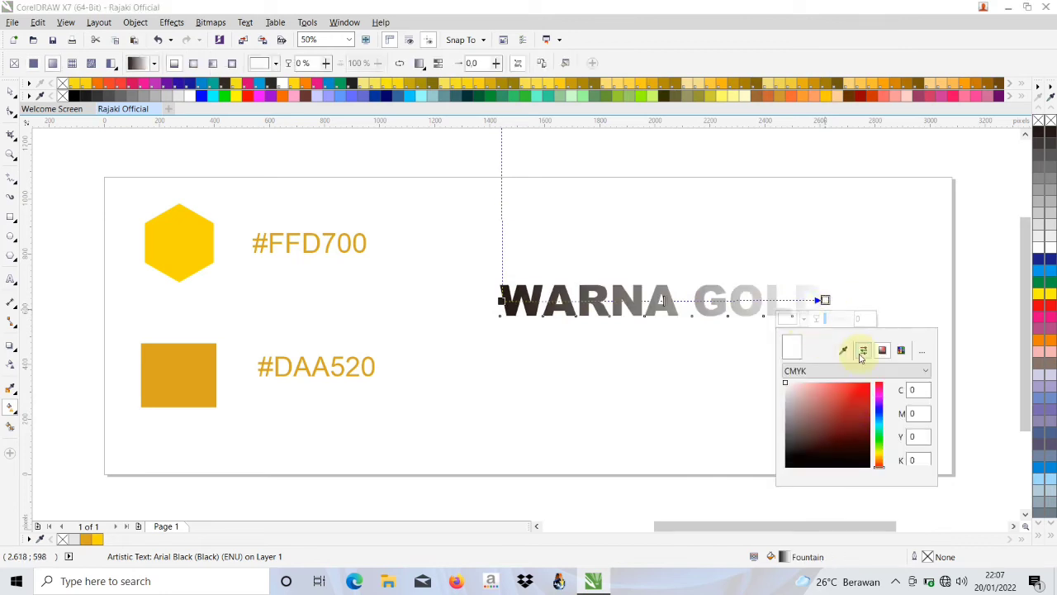
click(915, 380)
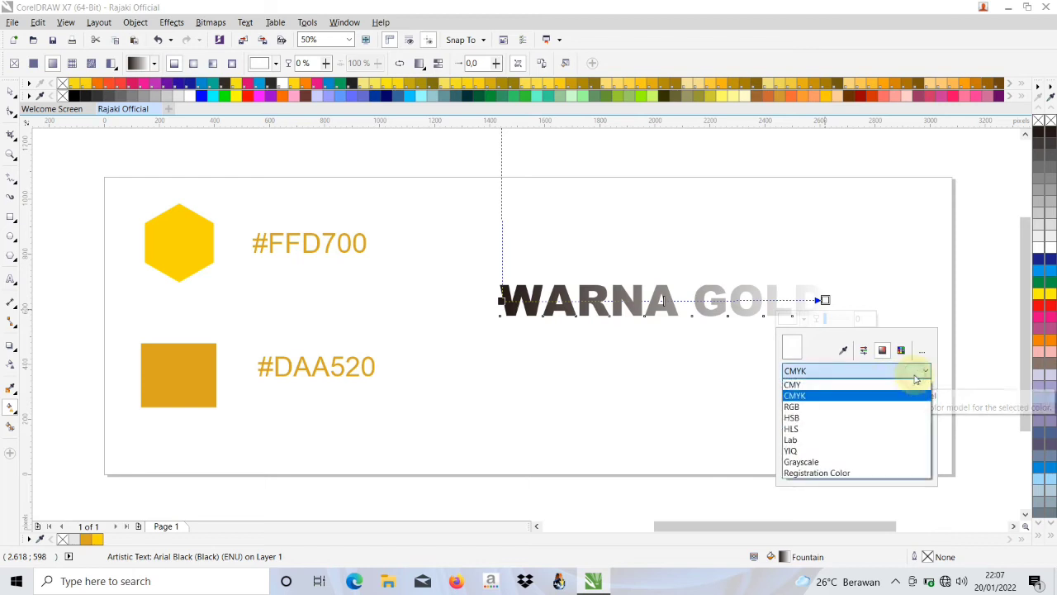
click(849, 406)
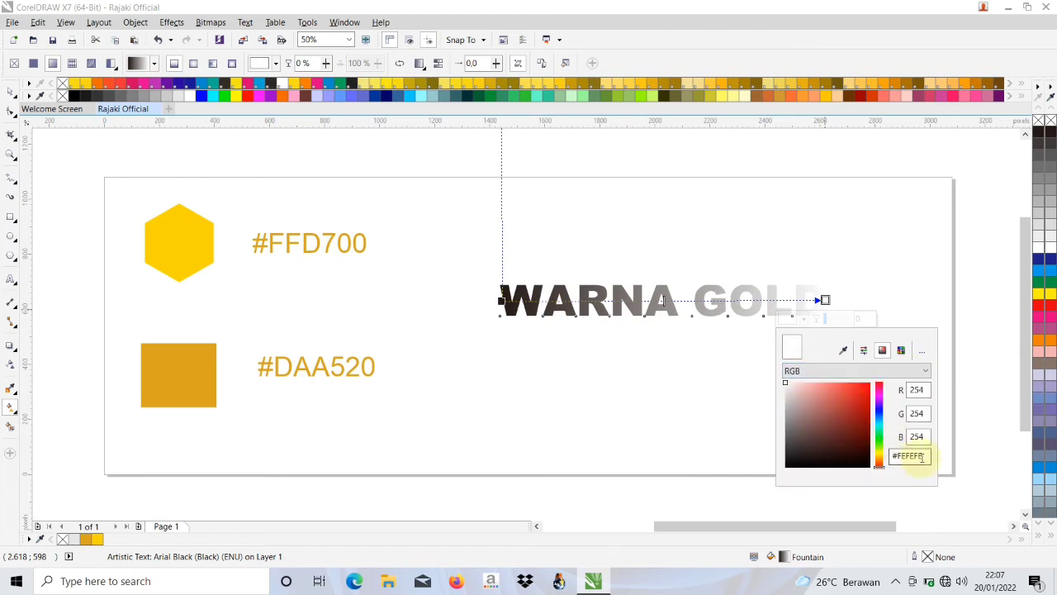
drag(922, 456, 908, 463)
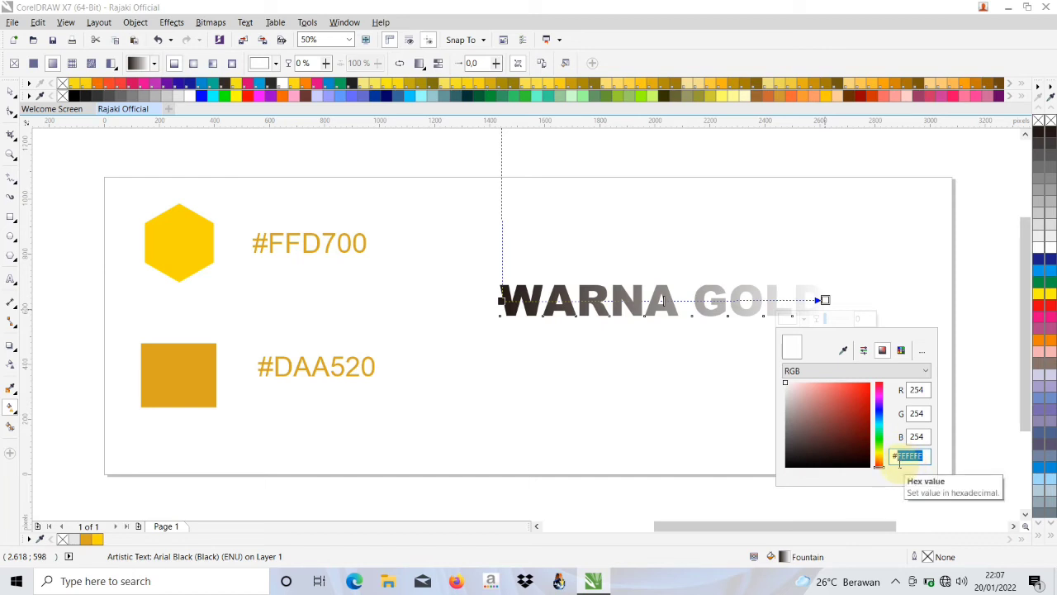
text(FFD700)
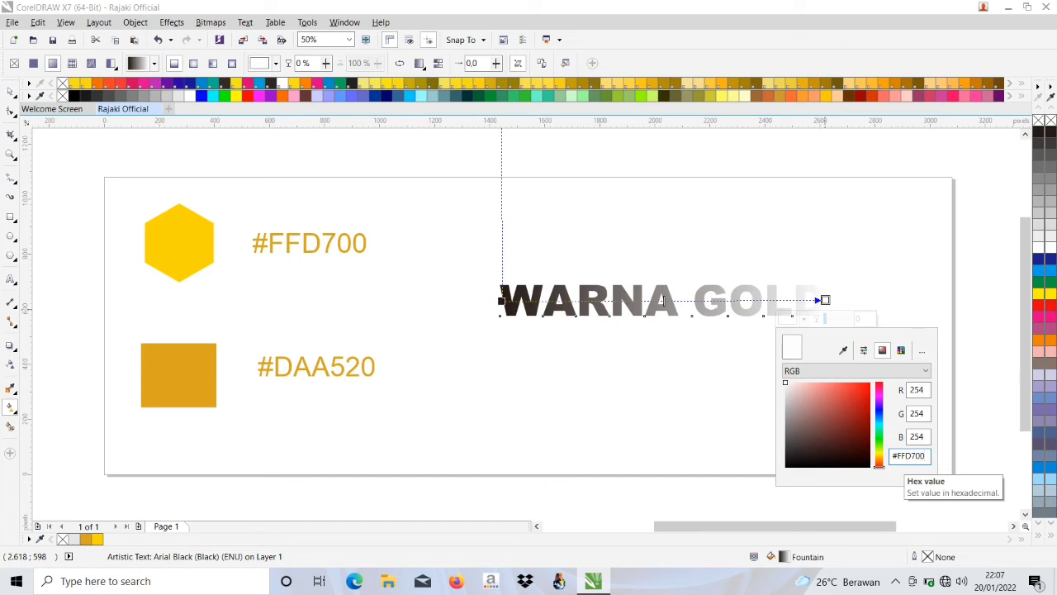
click(843, 351)
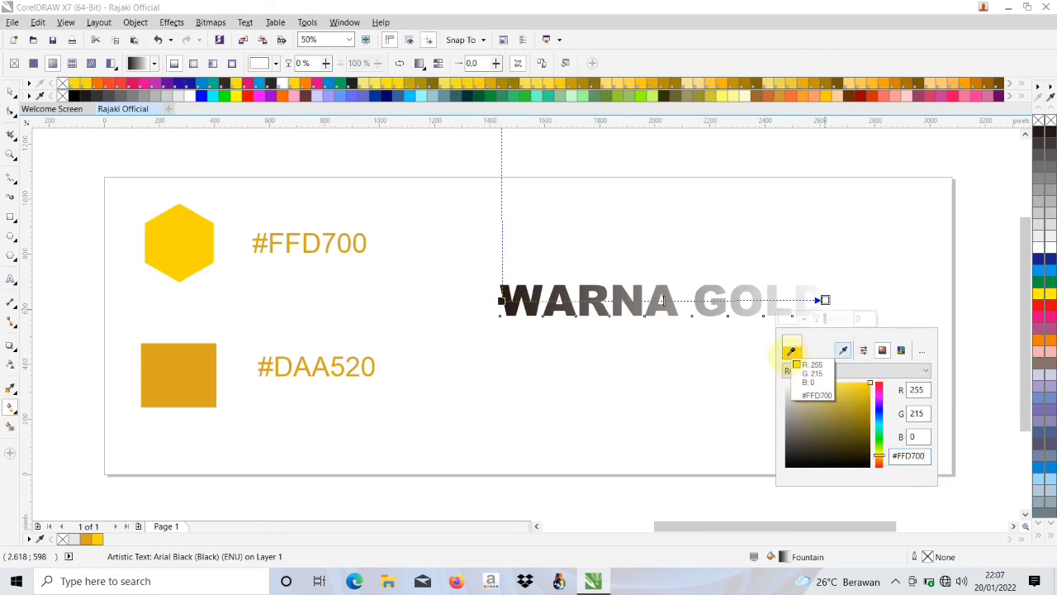
click(790, 355)
Set the fountain fill's starting colour at the left end of WARNA GOLD to the RGB hex colour #DAA520
click(501, 302)
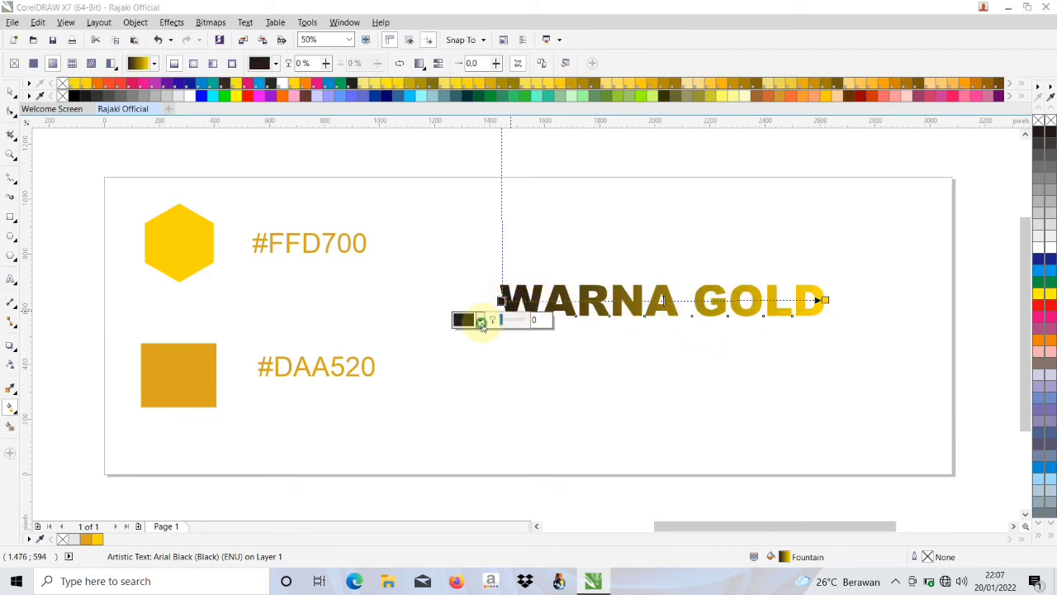
click(480, 321)
click(542, 373)
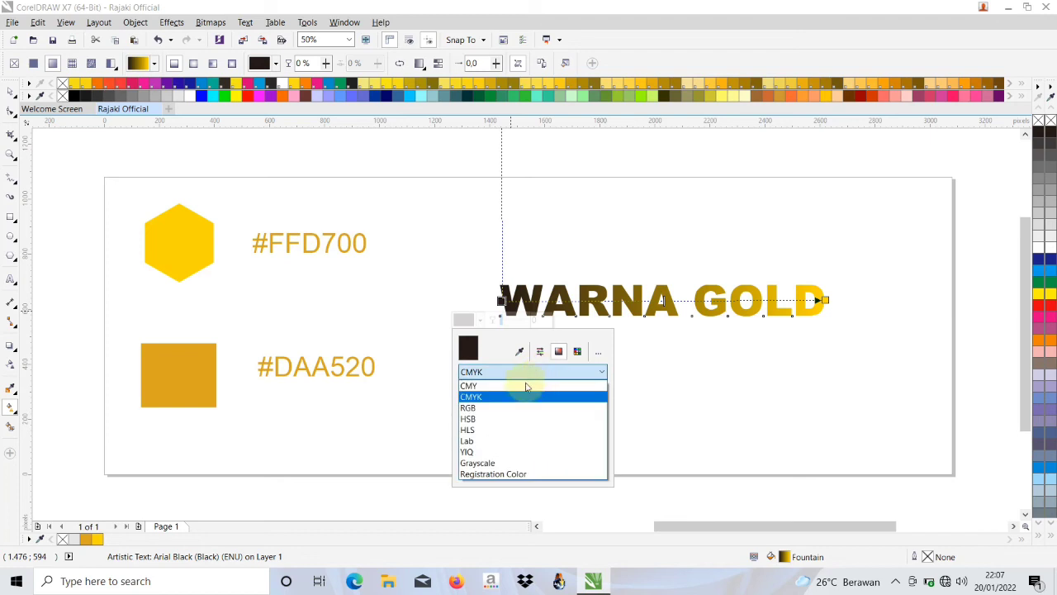
click(499, 408)
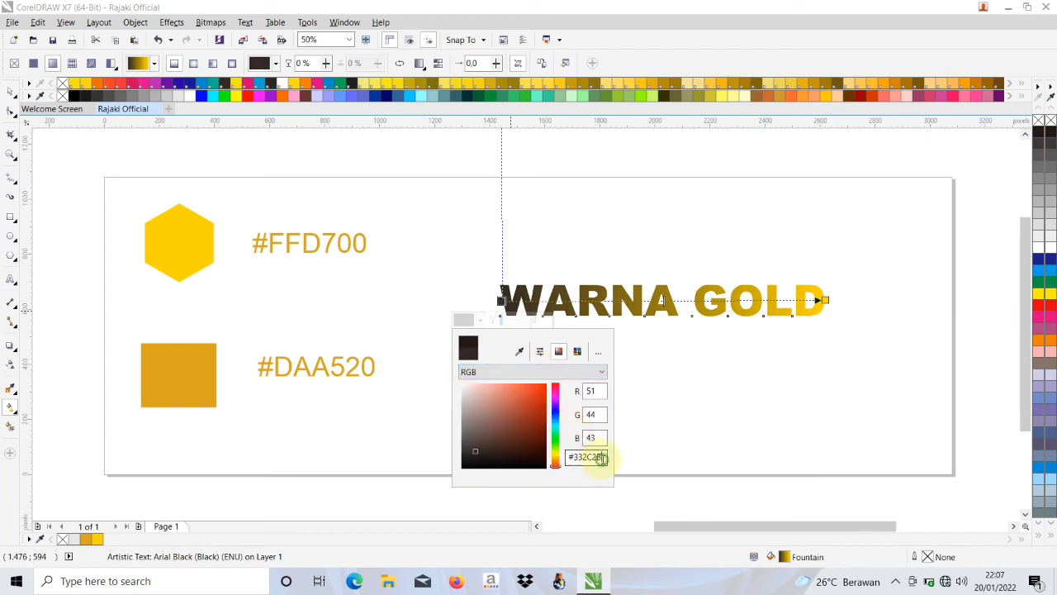
key(BackSpace)
key(BackSpace)
key(BackSpace)
key(BackSpace)
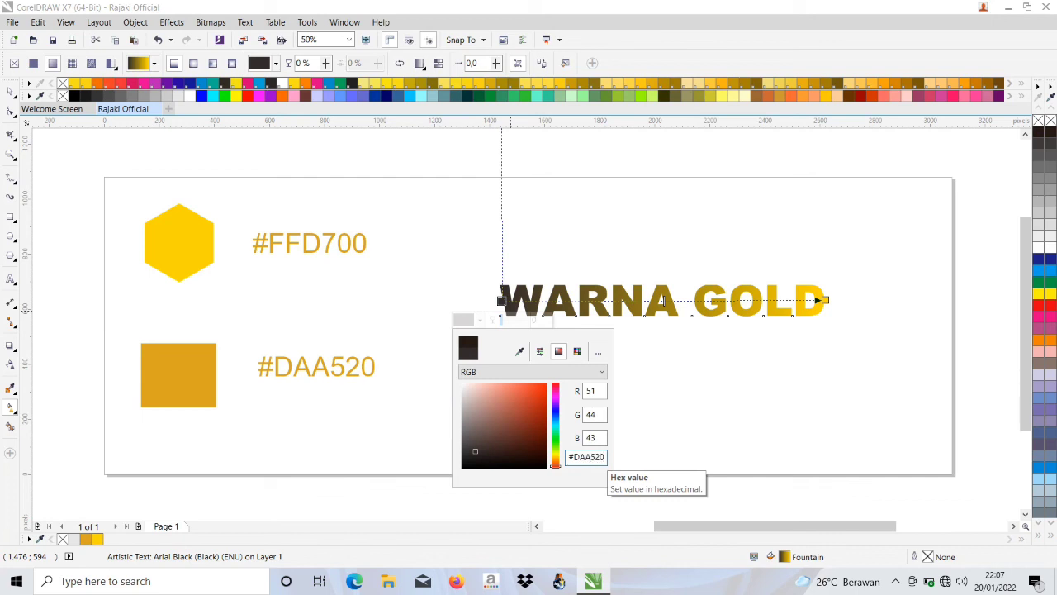
click(521, 353)
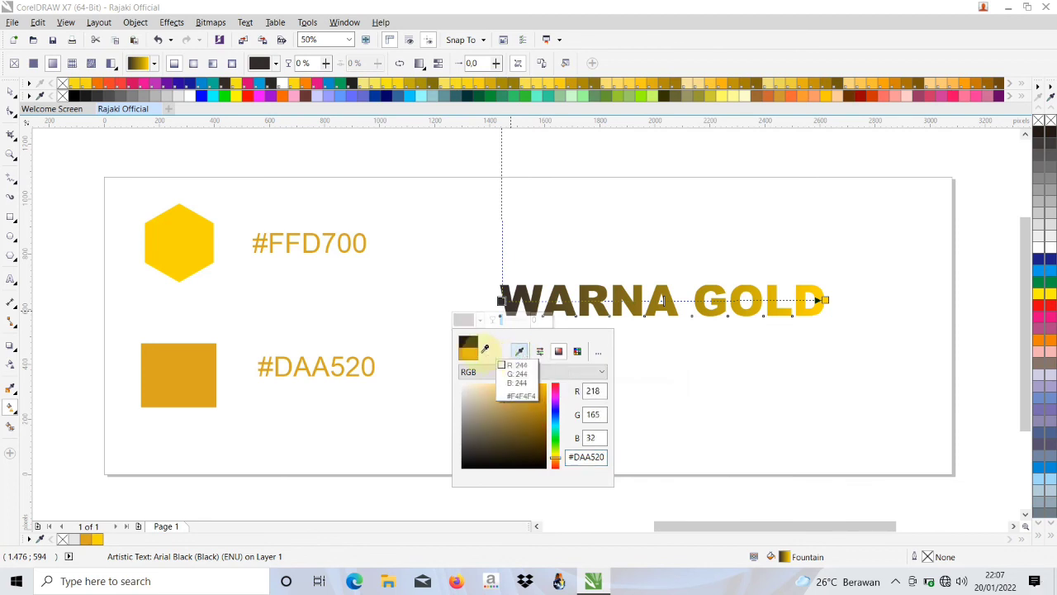
click(468, 358)
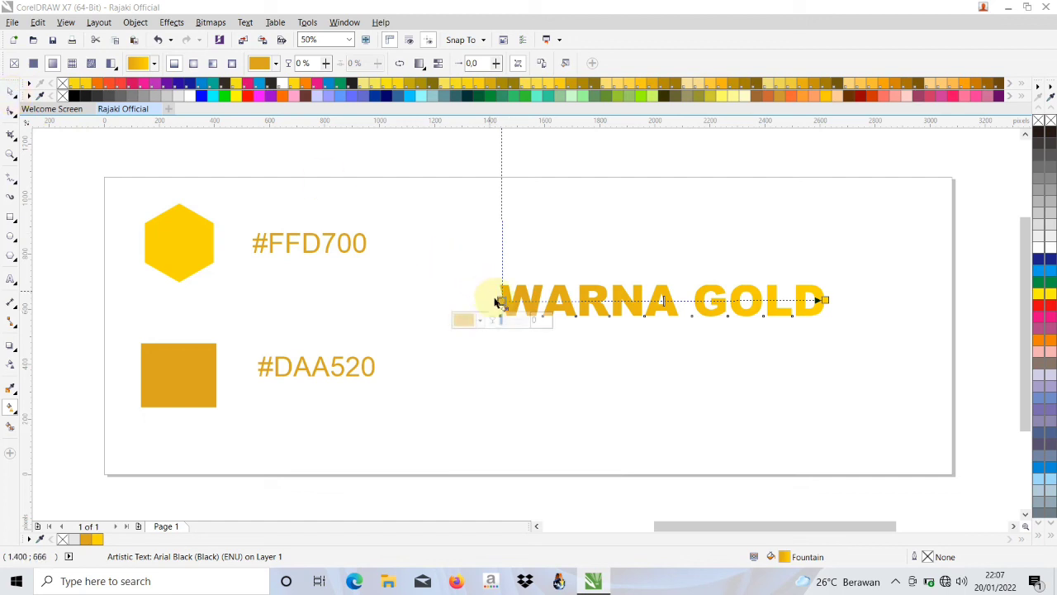
Stretch the WARNA GOLD text leftward to about 1441 px wide, make it taller downward and deselect it
click(13, 93)
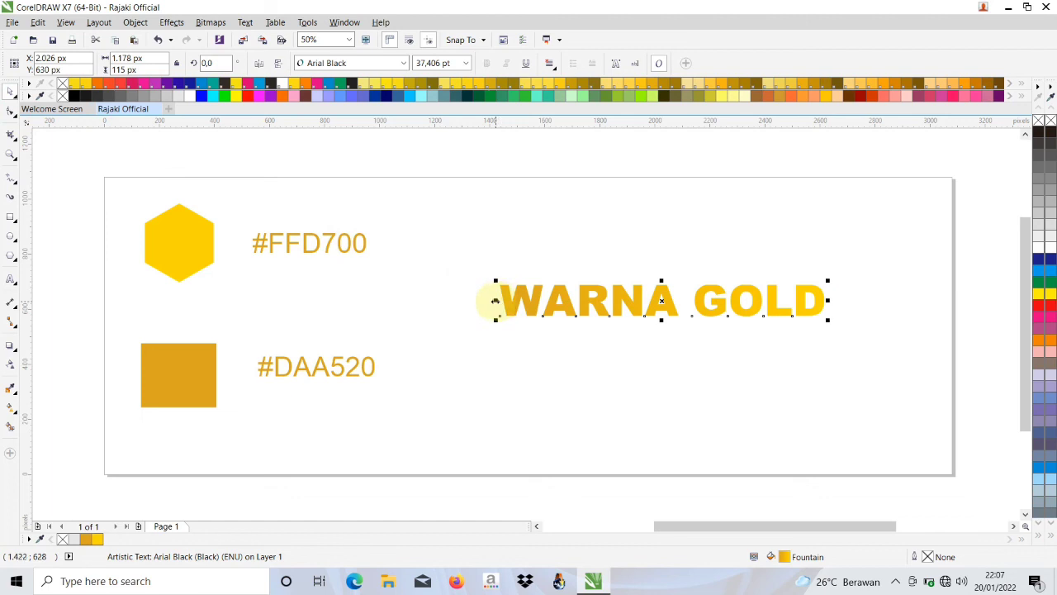
drag(495, 300, 423, 303)
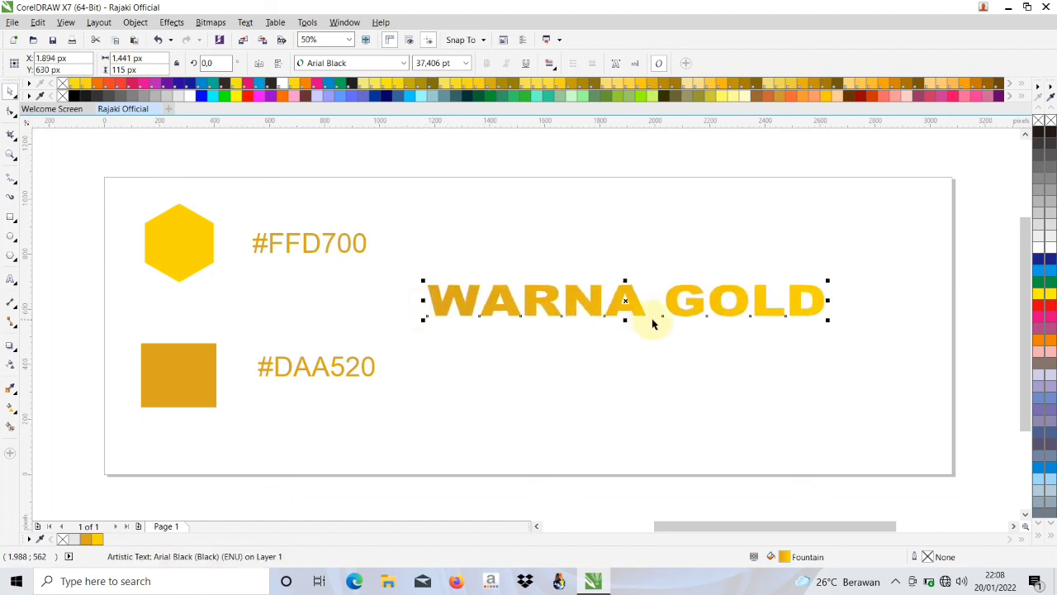
drag(625, 321, 628, 347)
click(611, 368)
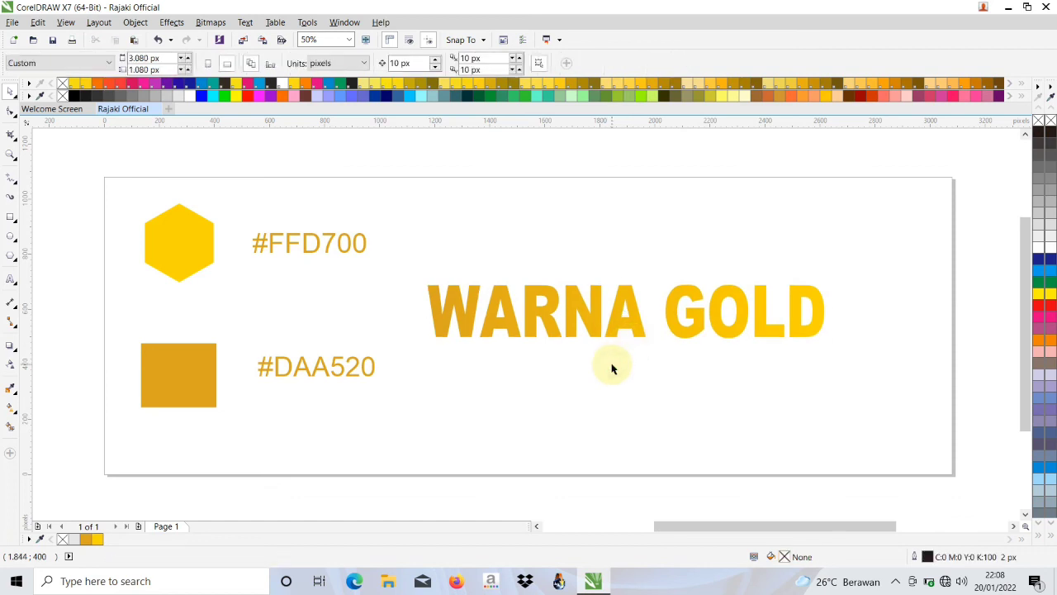